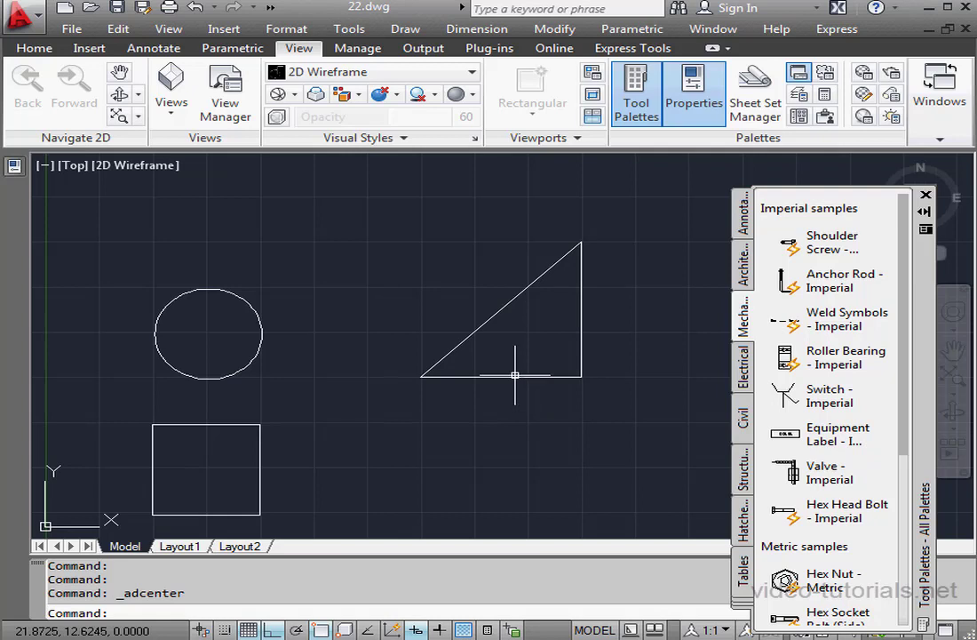
Step: Select the triangle, circle and rectangle to inspect them as blocks, and clear the selection
left_click(515, 376)
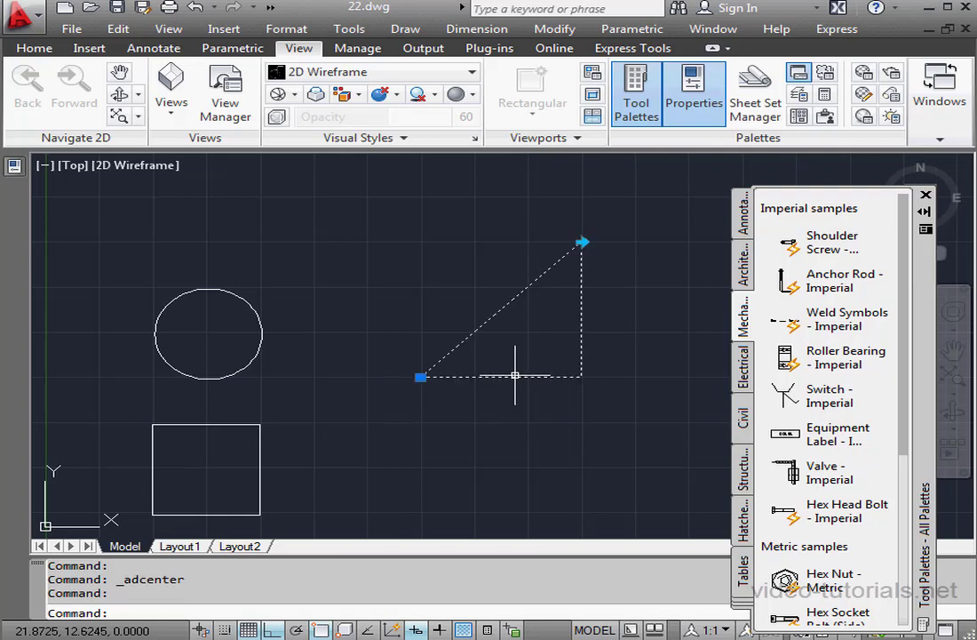
left_click(262, 336)
left_click(261, 451)
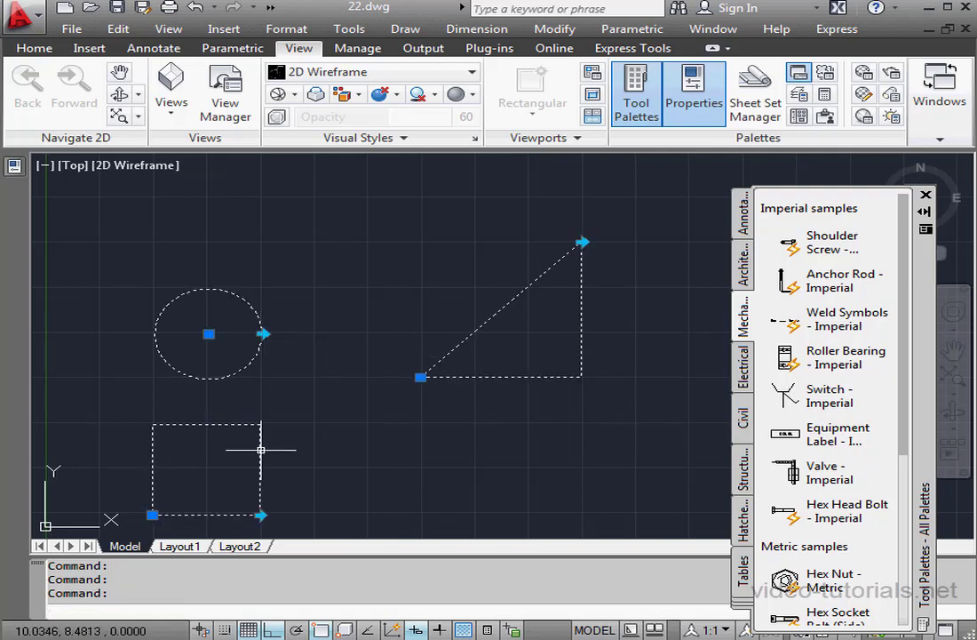
key("Escape")
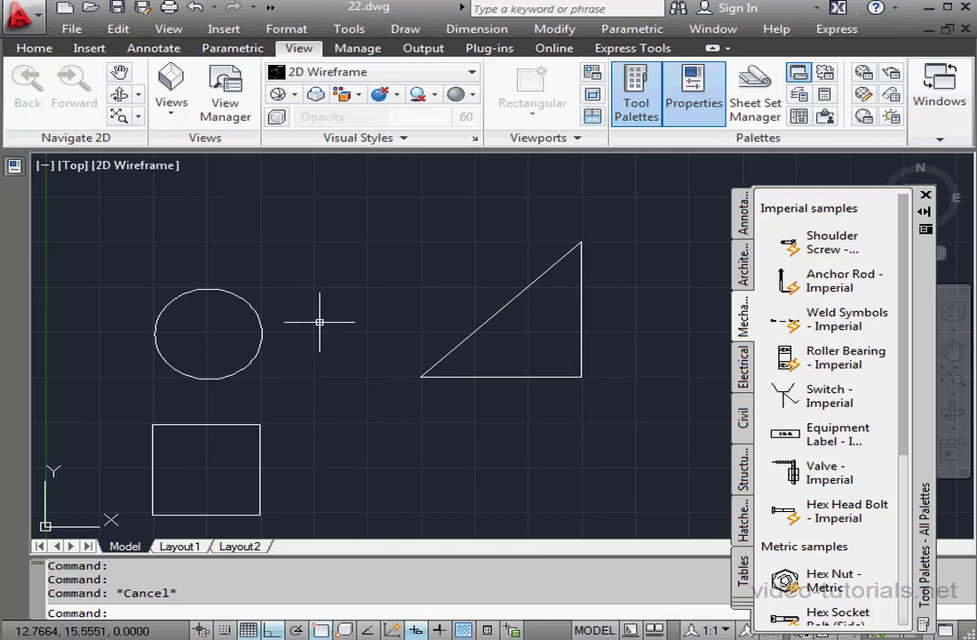
Step: Create a new drawing from the acad.dwt template and review its drawing units, accepting the existing settings
left_click(65, 7)
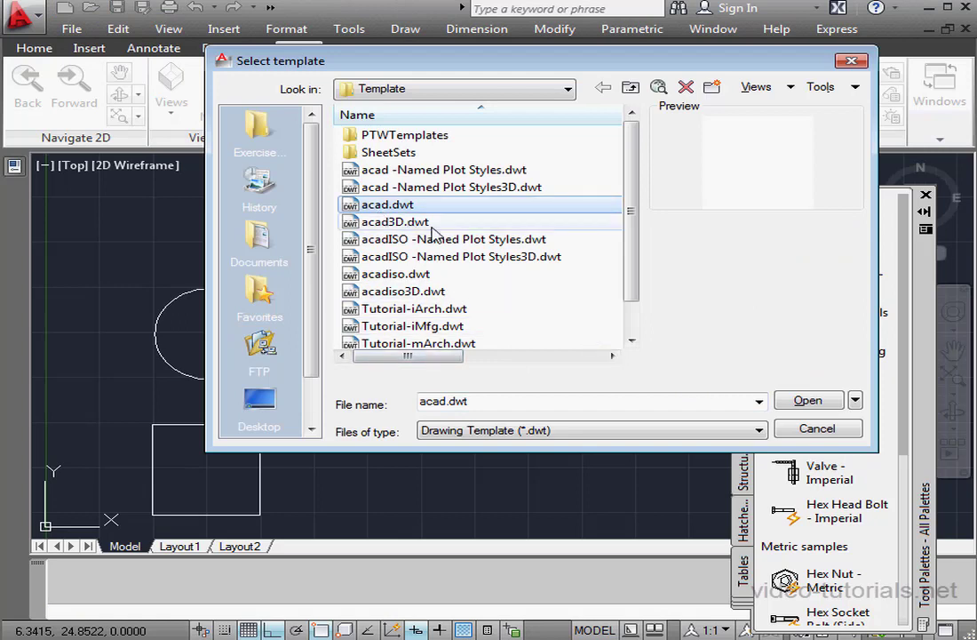
left_click(808, 401)
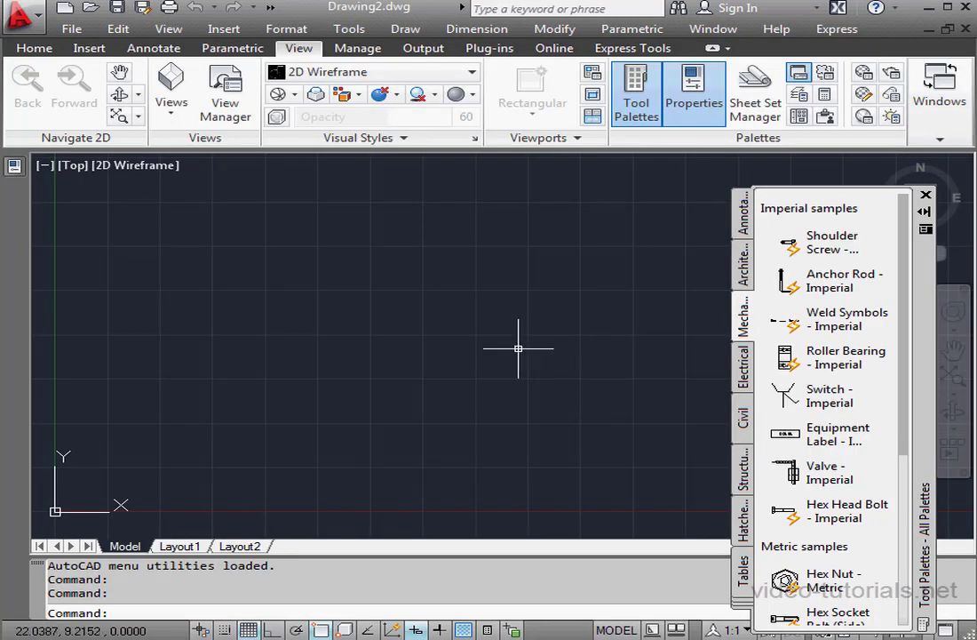
left_click(28, 27)
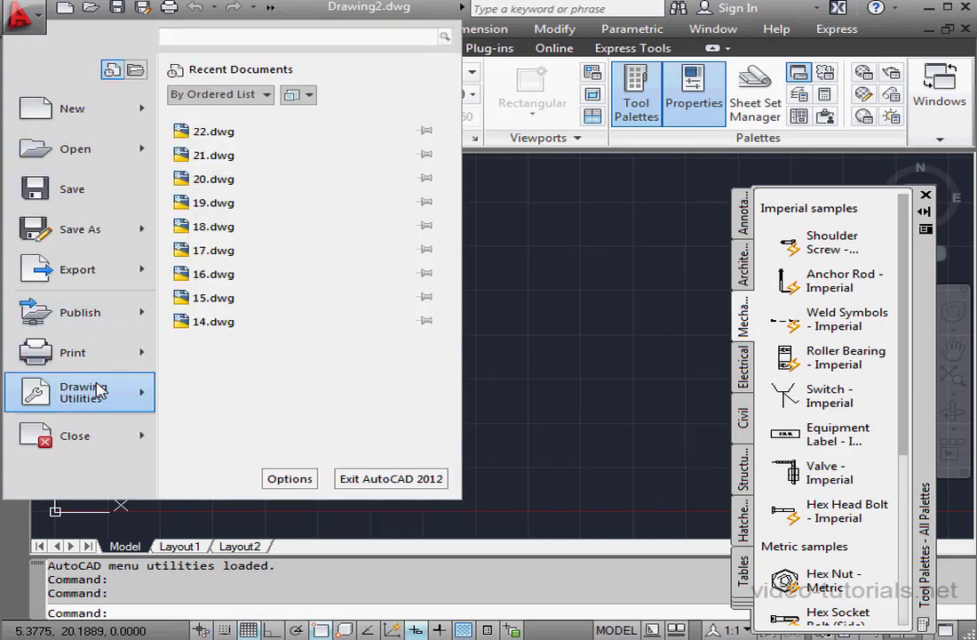
mouse_move(100, 390)
left_click(263, 167)
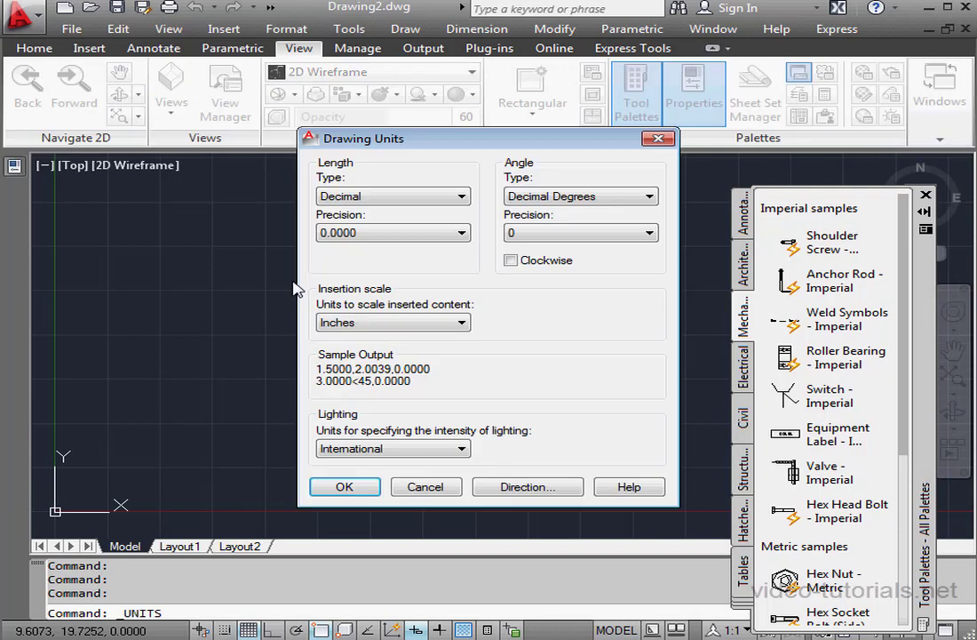
left_click(360, 490)
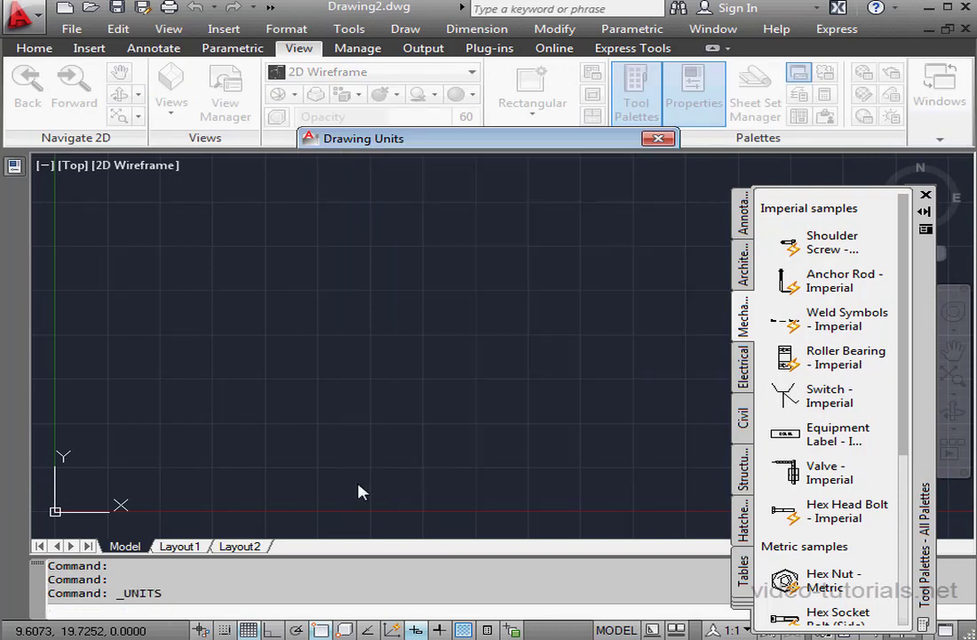
Step: Tile the two open drawings vertically and move the Tool Palettes window off the drawing area
left_click(714, 31)
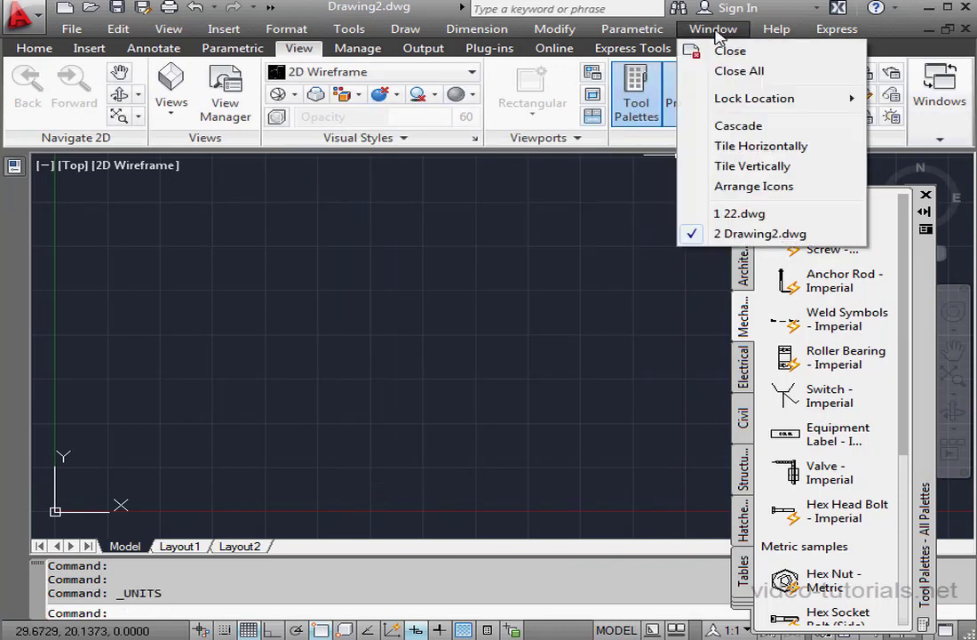
left_click(775, 166)
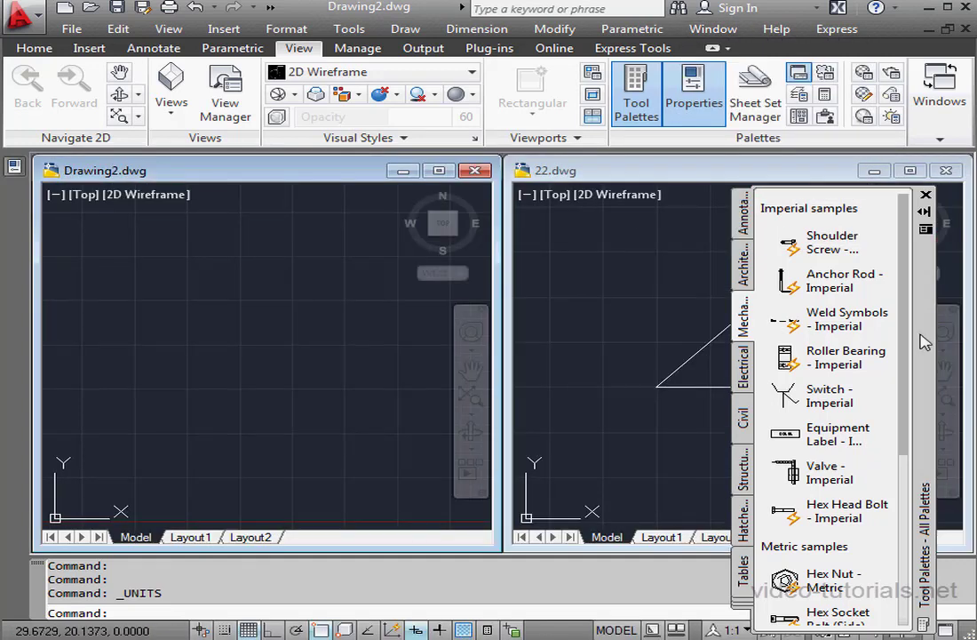
left_click_drag(920, 334, 976, 254)
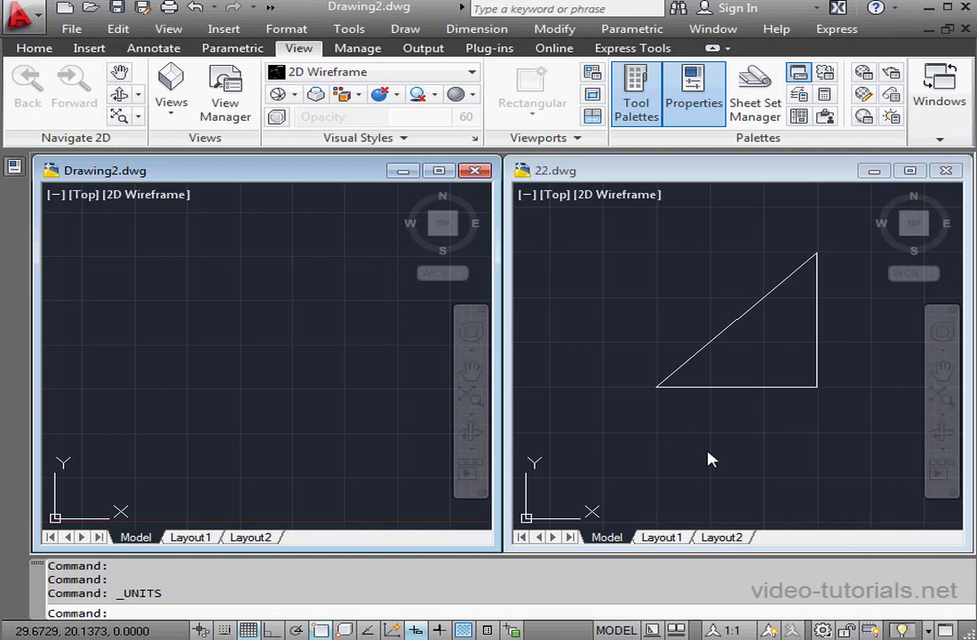
Step: Copy the triangle block from 22.dwg into Drawing2.dwg and maximize the Drawing2.dwg window
left_click(749, 391)
left_click(748, 385)
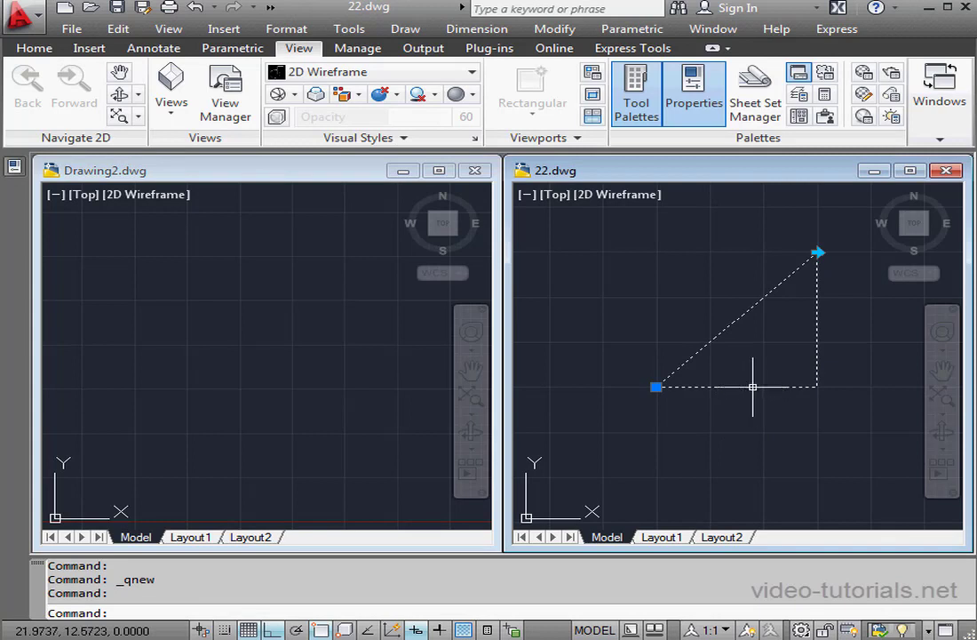
left_click_drag(752, 387, 265, 373)
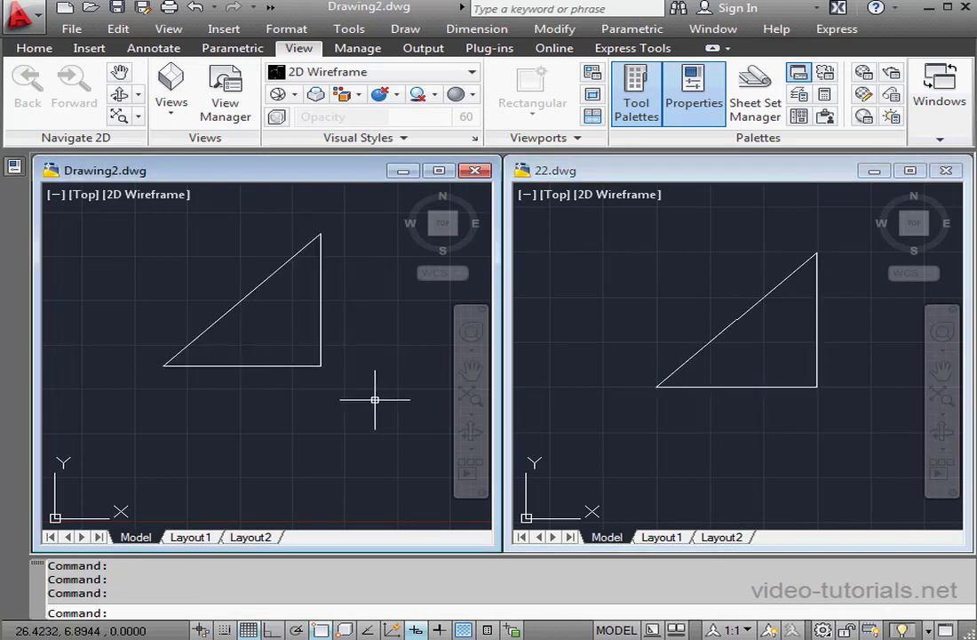
double_click(317, 176)
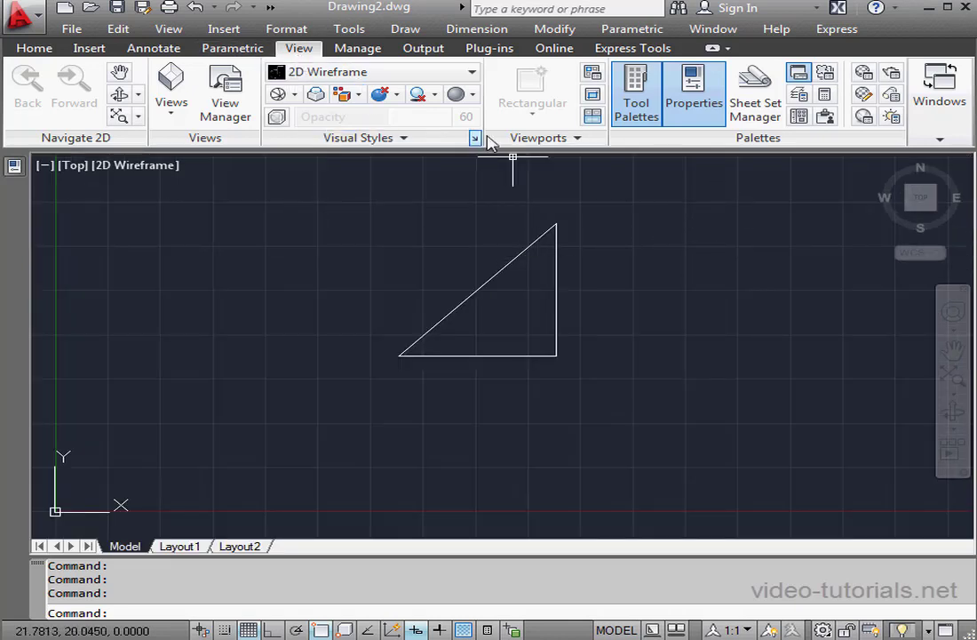
Step: Open DesignCenter and look through its open drawings, history and folder list
left_click(800, 116)
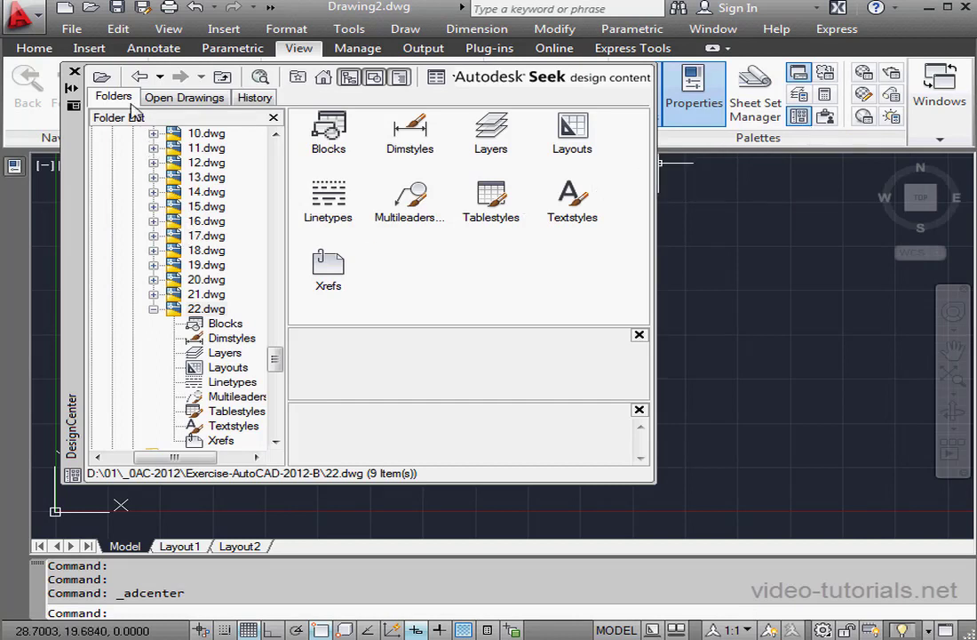
left_click(182, 100)
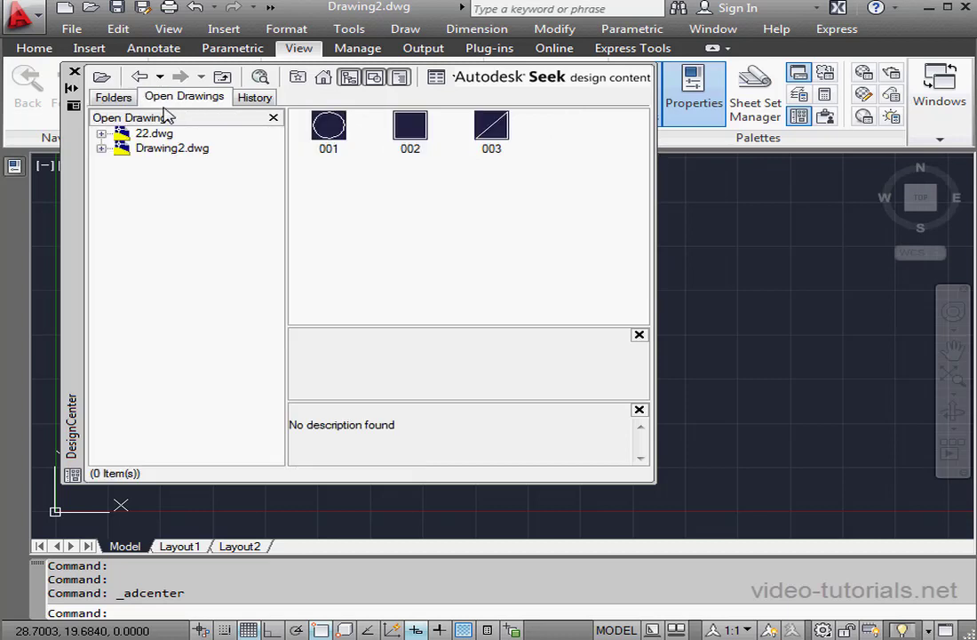
left_click(256, 99)
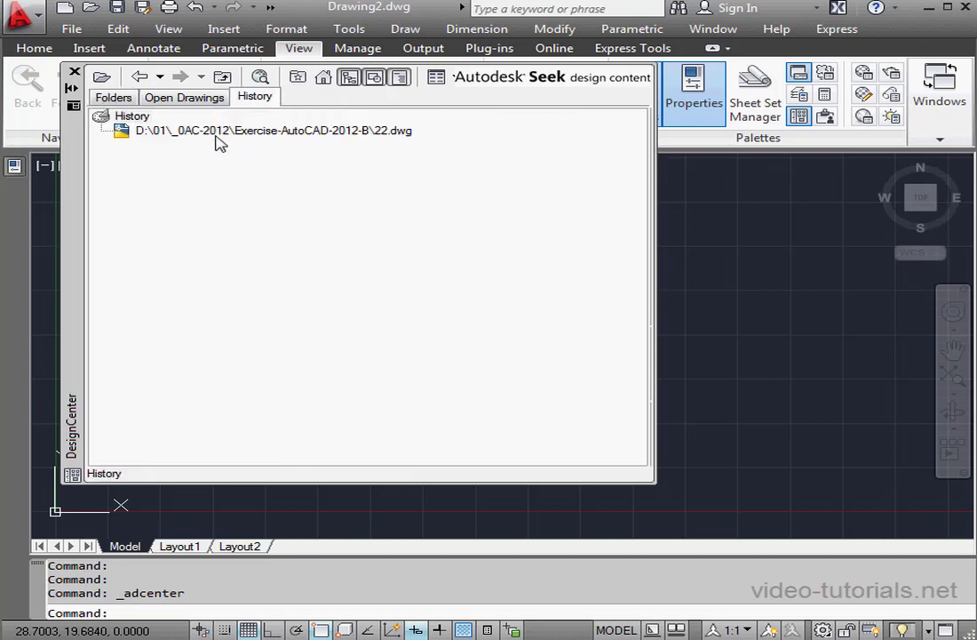
left_click(114, 98)
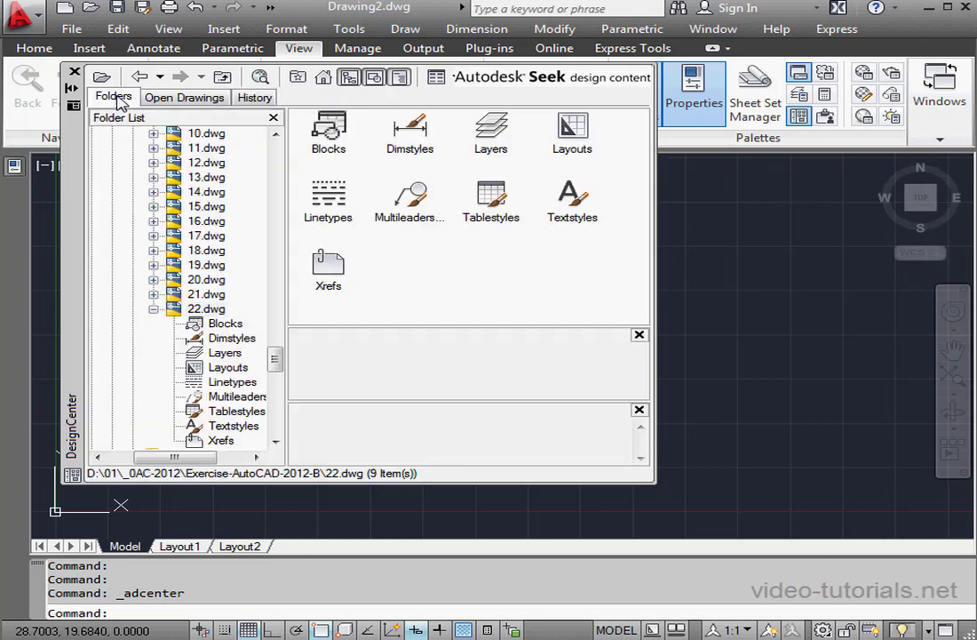
Step: Place block 002 from the blocks of 22.dwg in the empty area beyond the triangle
left_click(175, 311)
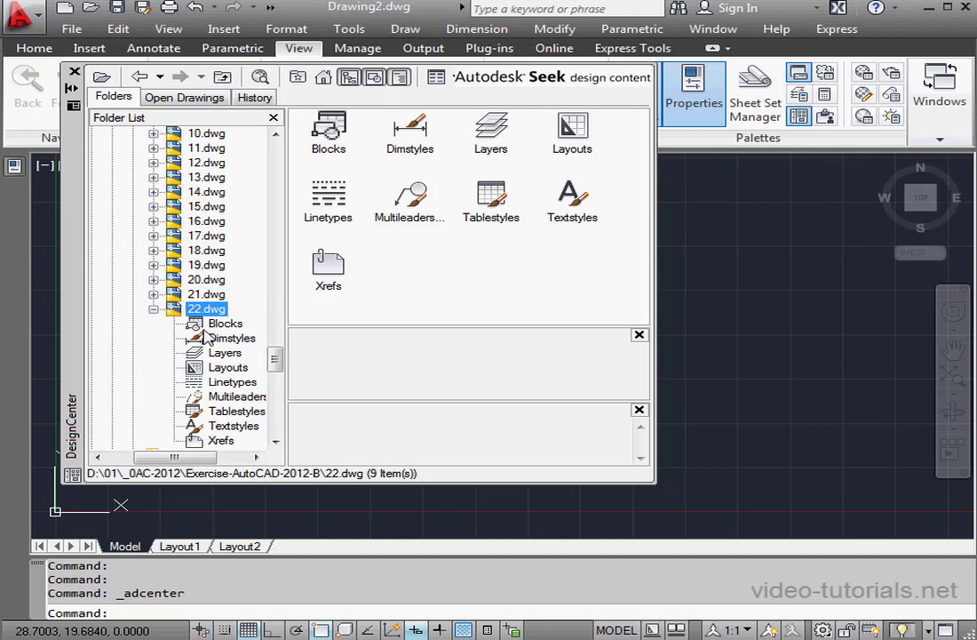
left_click(222, 326)
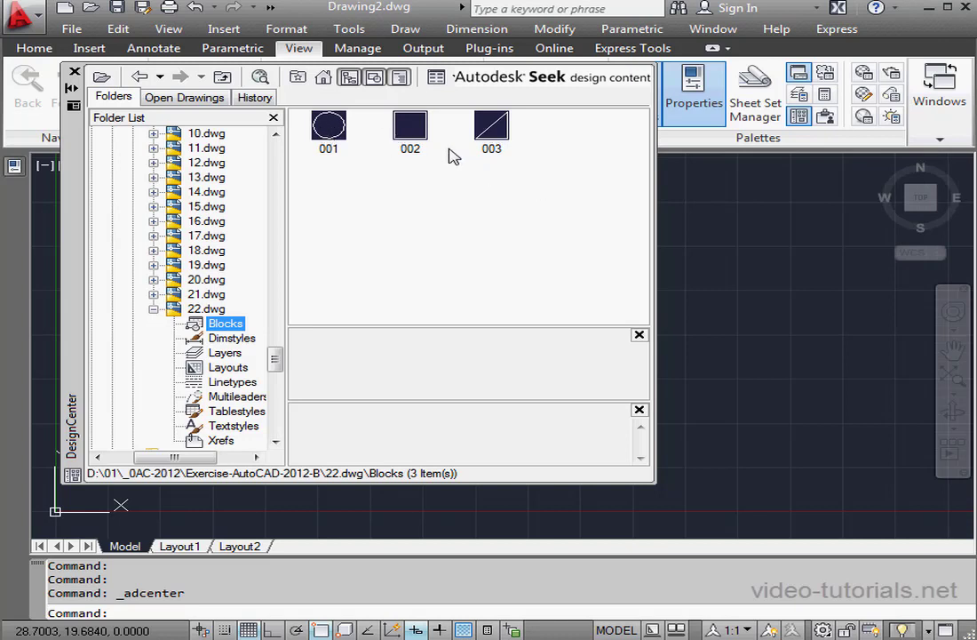
mouse_move(418, 132)
left_mouse_down()
mouse_move(719, 275)
mouse_move(706, 280)
left_mouse_up()
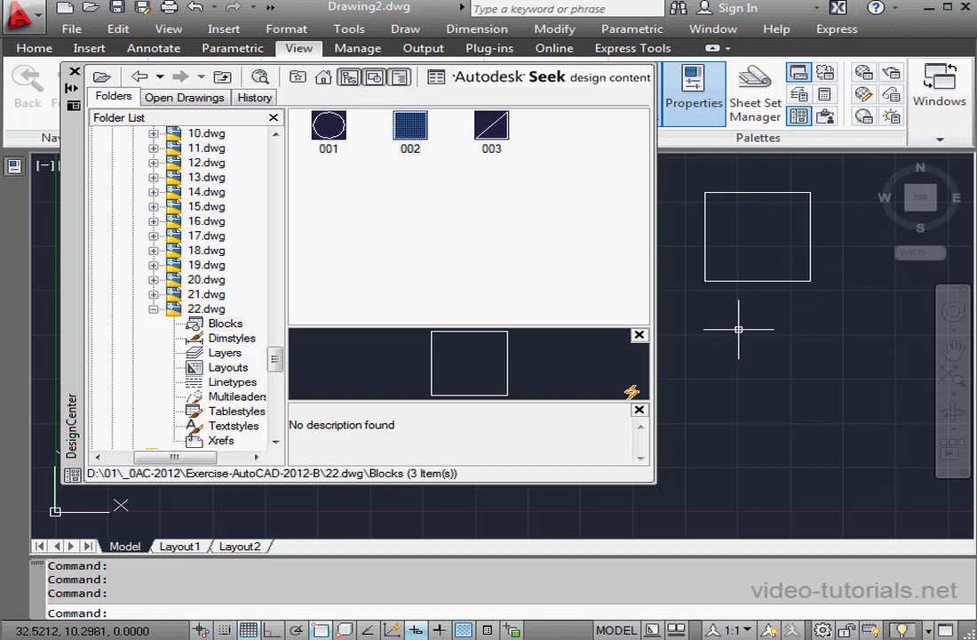
Step: Insert block 001 from DesignCenter below the rectangle, with scale 1 and rotation 0
double_click(330, 128)
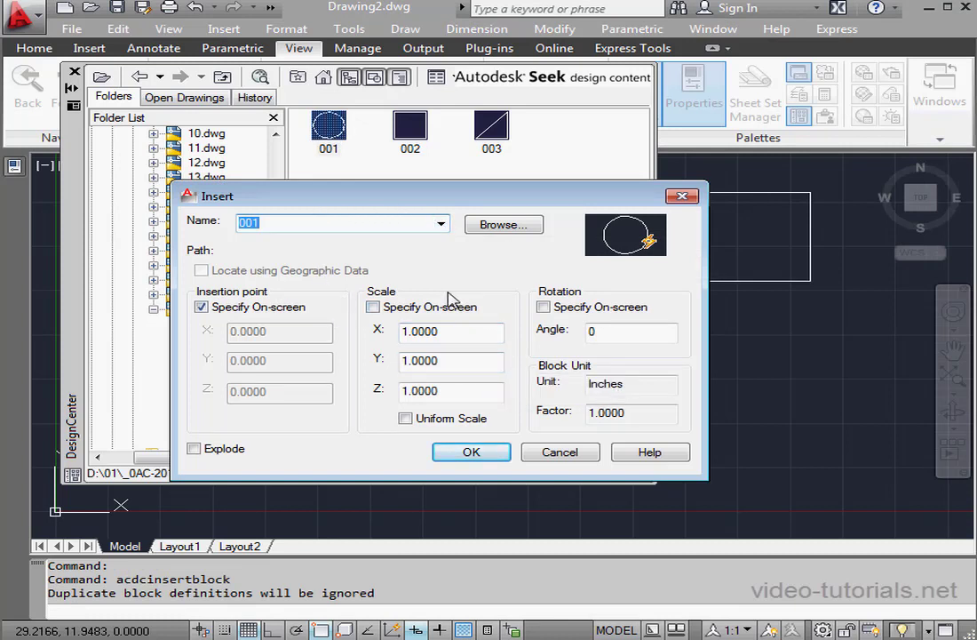
left_click(471, 451)
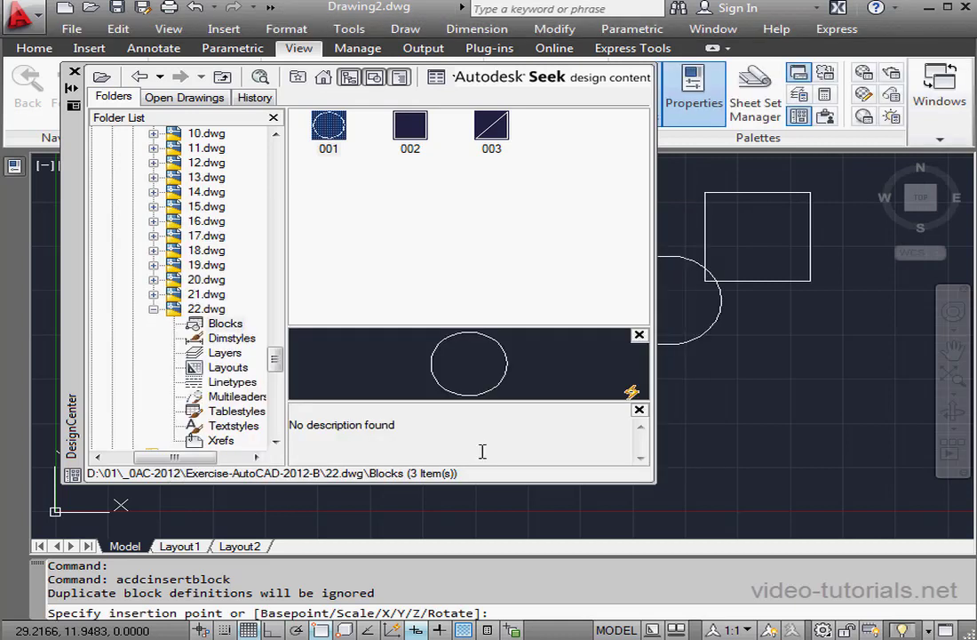
left_click(748, 355)
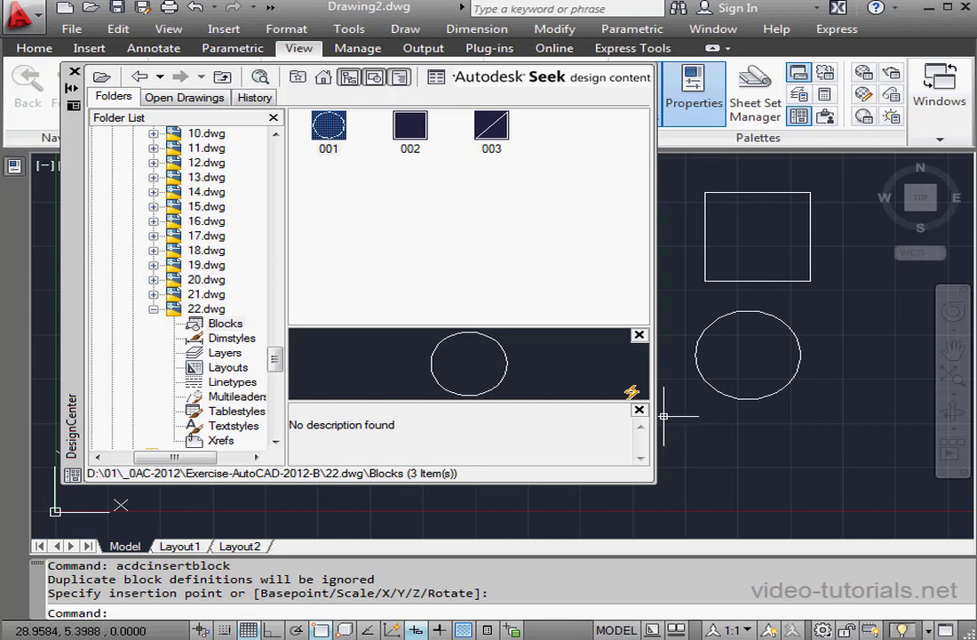
Step: Bring back the Tool Palettes, create a tool palette from 22.dwg and display it, and close DesignCenter
left_click_drag(976, 330, 915, 340)
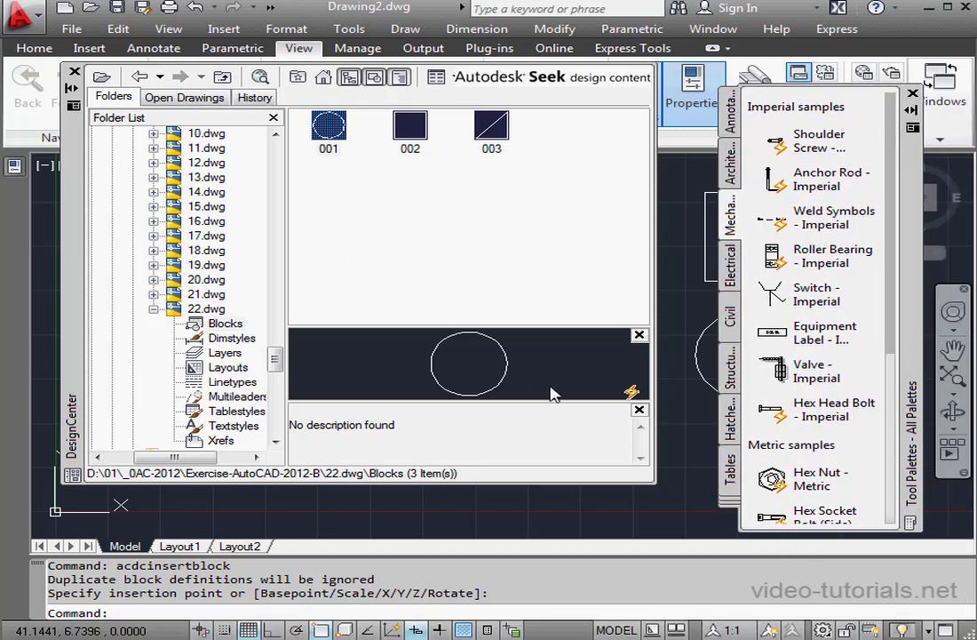
right_click(197, 312)
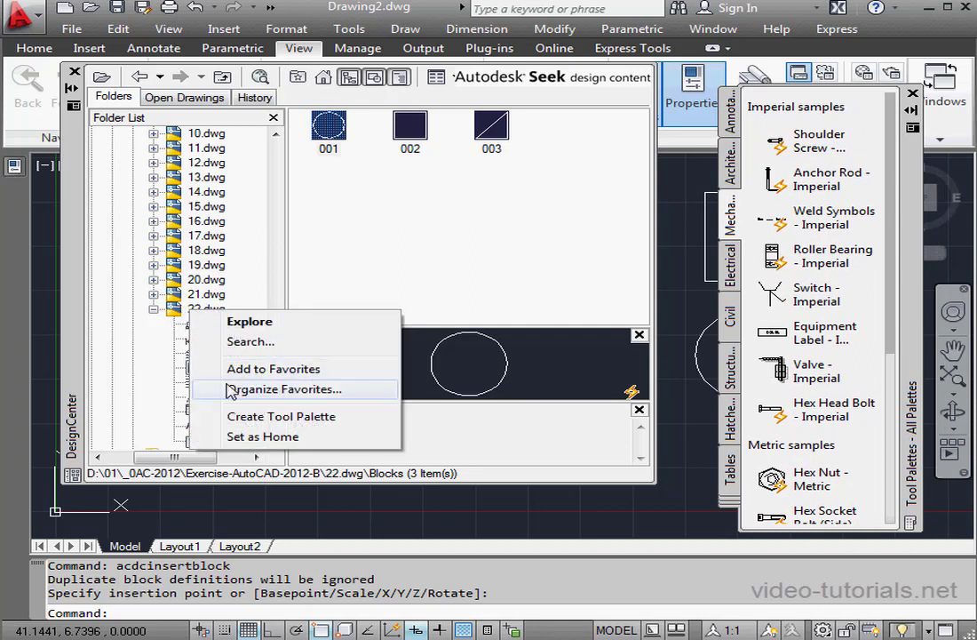
left_click(281, 416)
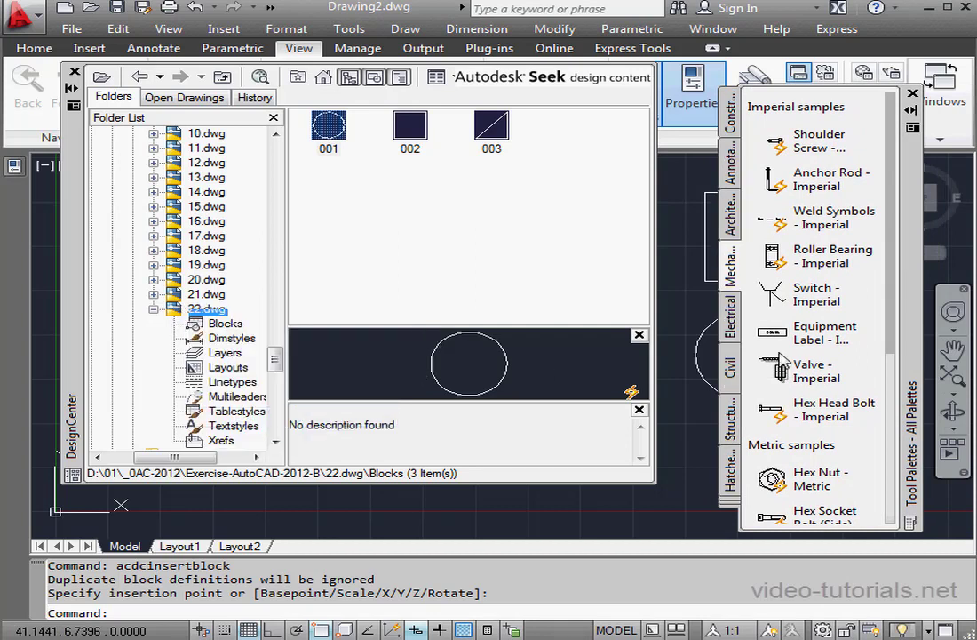
left_click(738, 512)
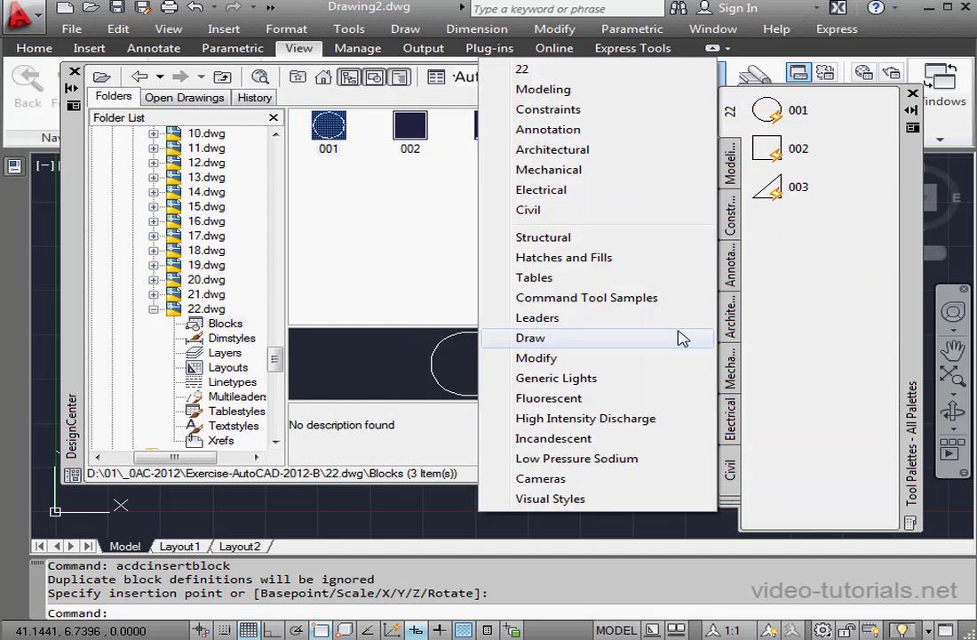
left_click(526, 76)
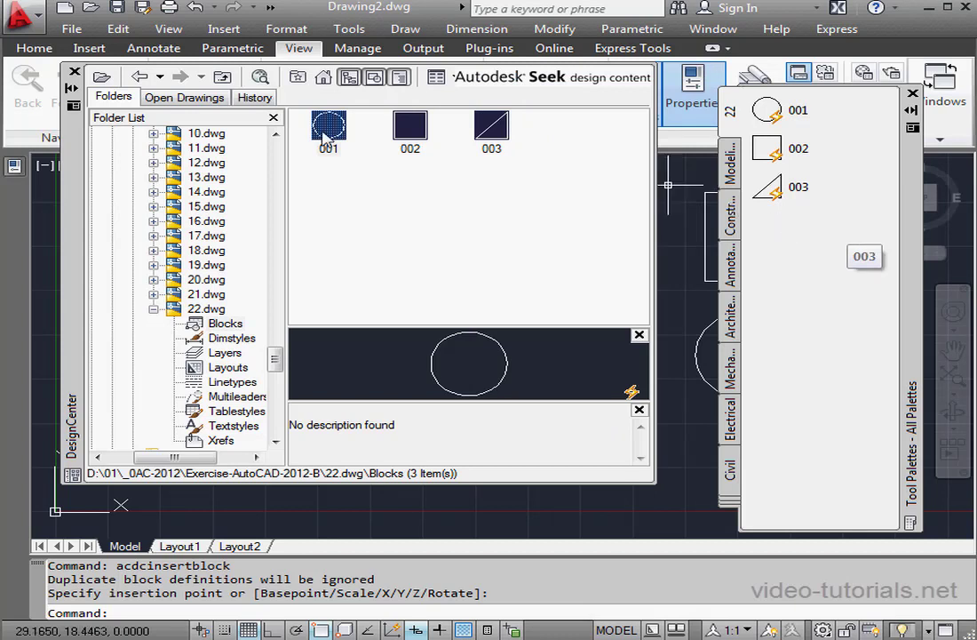
left_click(76, 73)
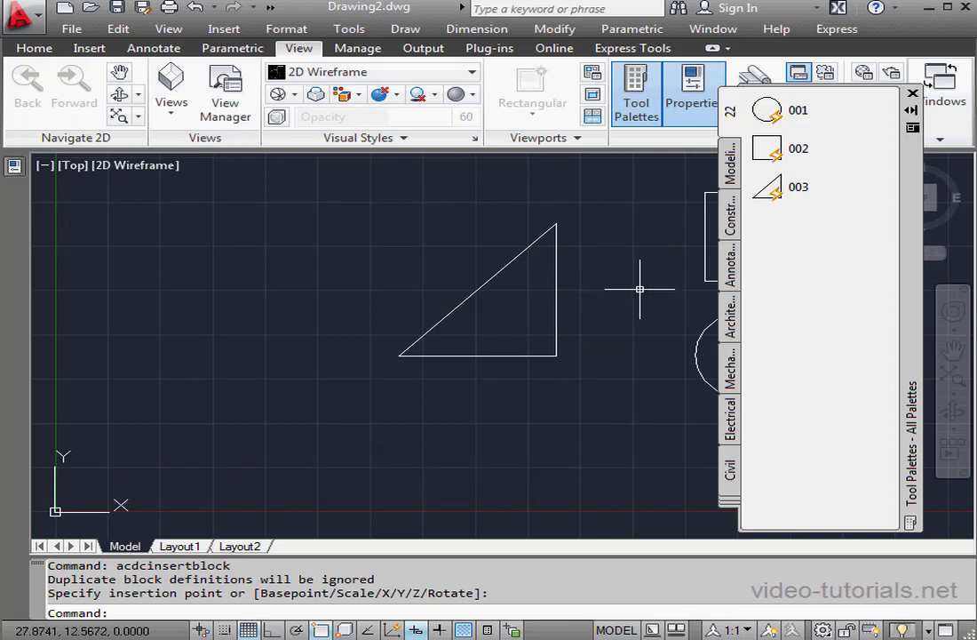
Step: Rename the 22 tool palette with a name beginning with "My Na"
right_click(780, 231)
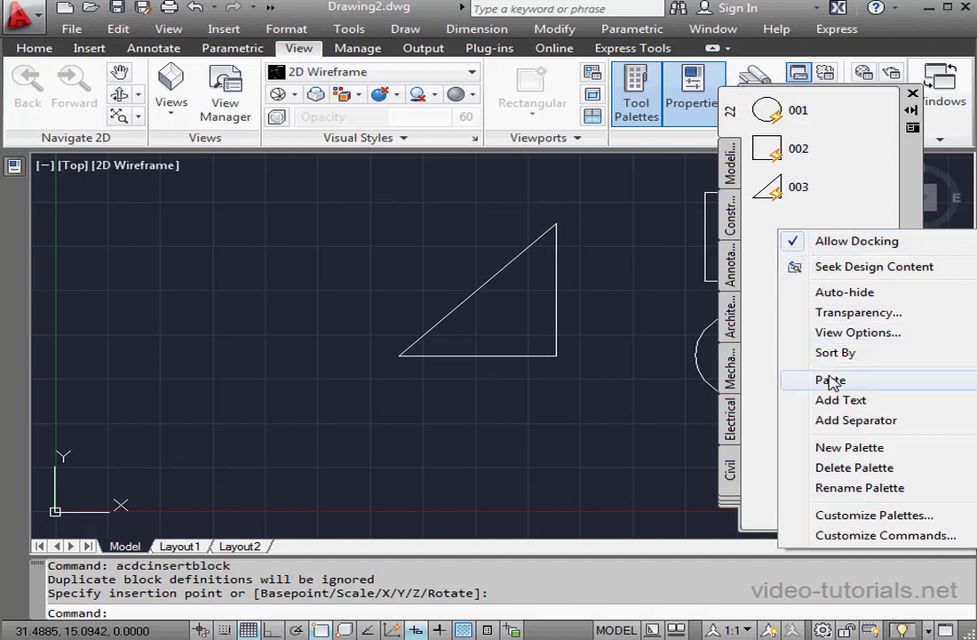
left_click(844, 488)
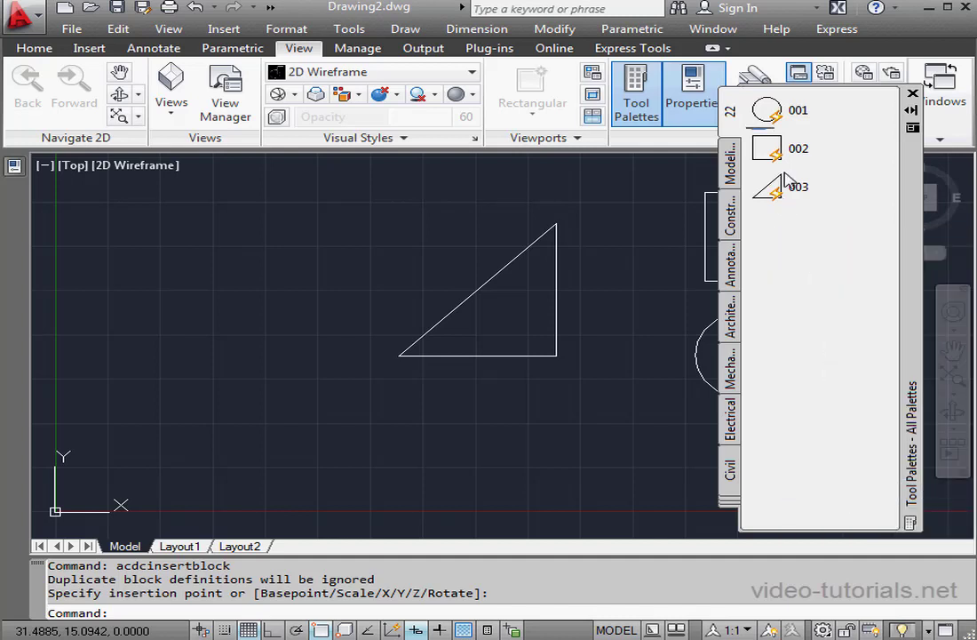
key("Return")
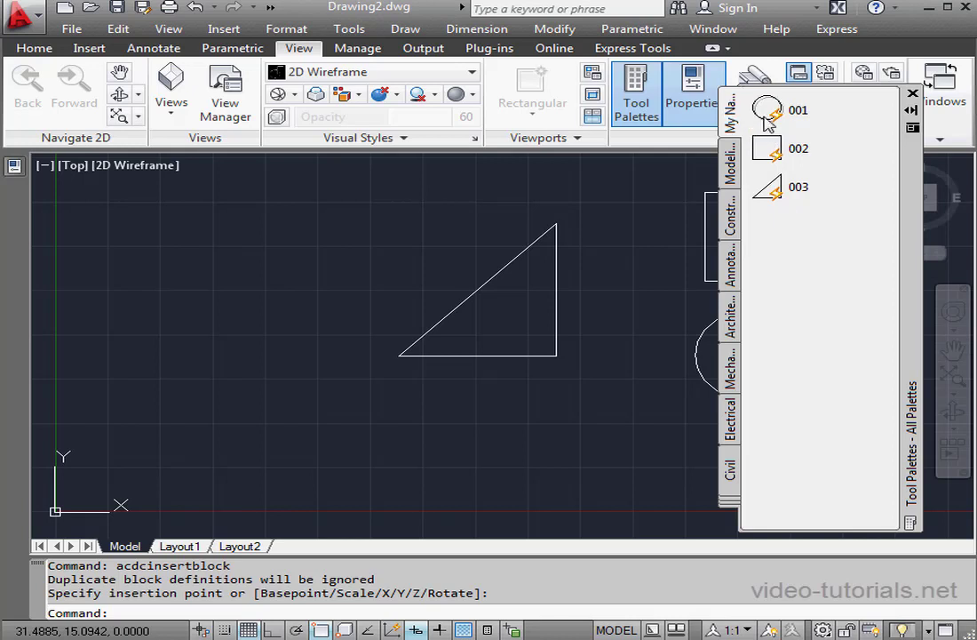
Step: Create a new tool palette named 001
right_click(791, 249)
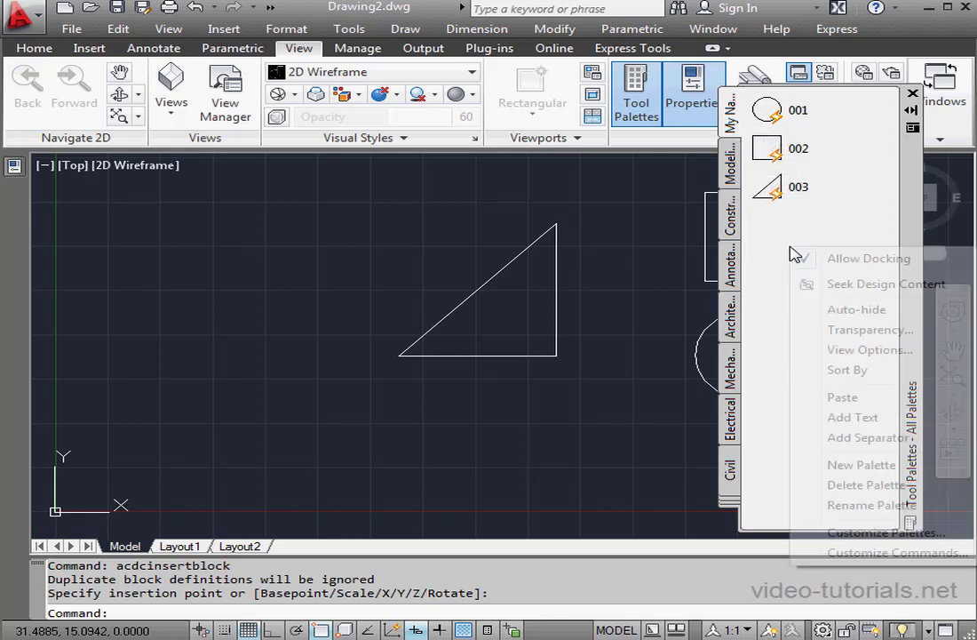
left_click(837, 464)
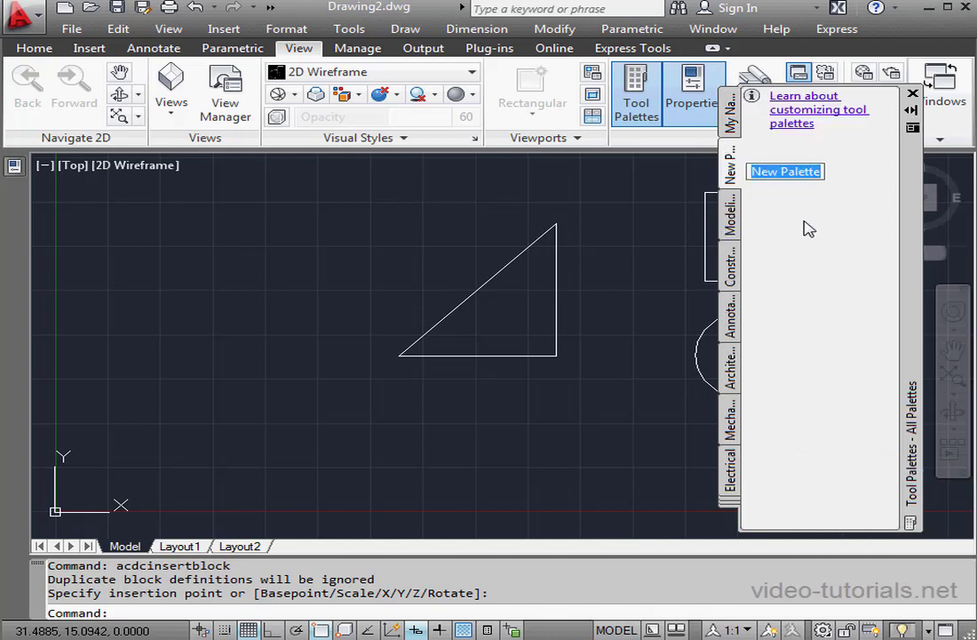
type("00")
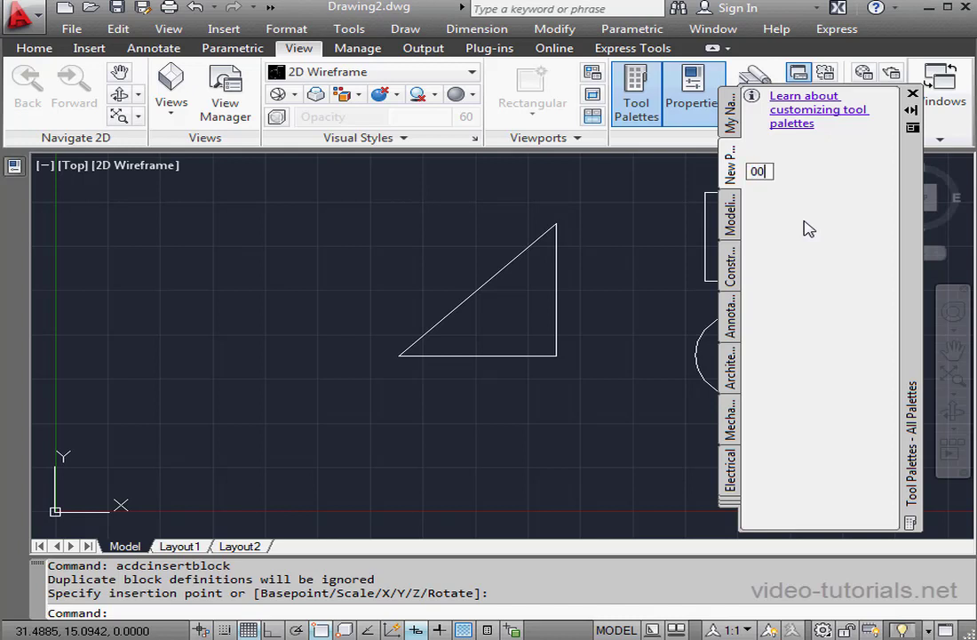
type("1")
key("Return")
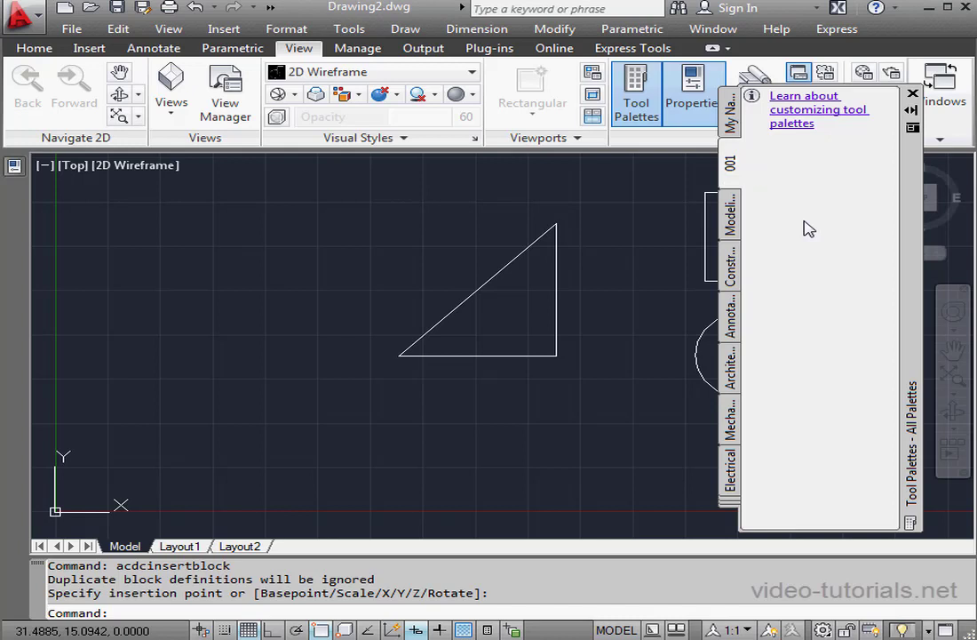
Step: Copy the 003 triangle tool from the My Name palette and paste it into the 001 palette
left_click(730, 124)
right_click(776, 190)
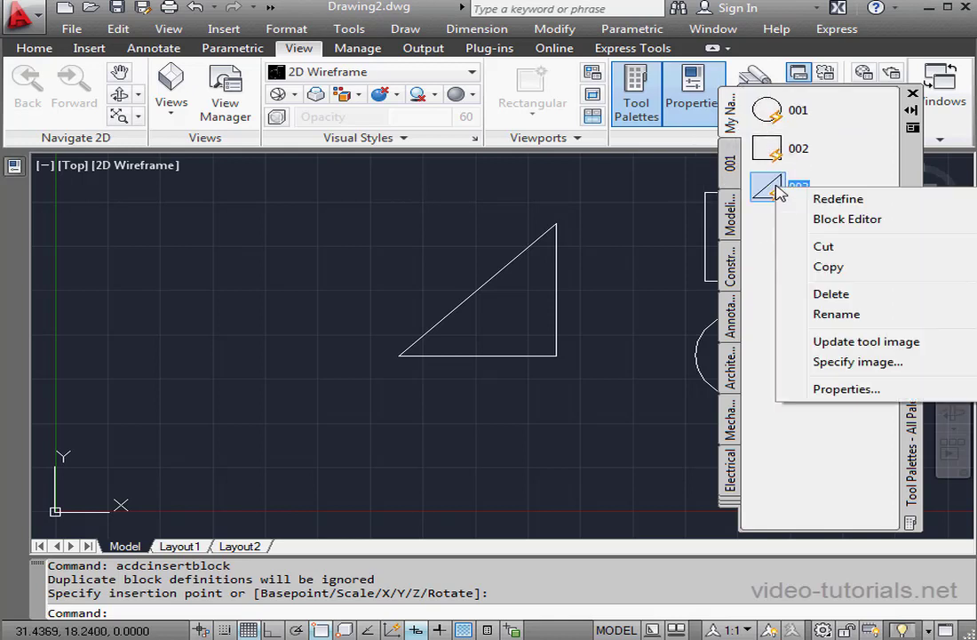
left_click(846, 268)
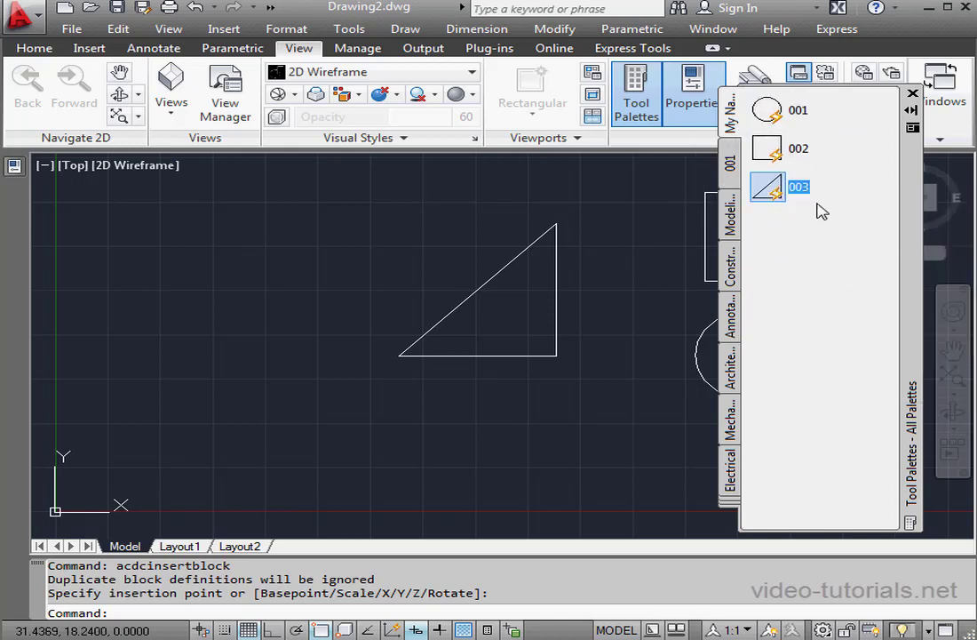
left_click(734, 167)
right_click(772, 209)
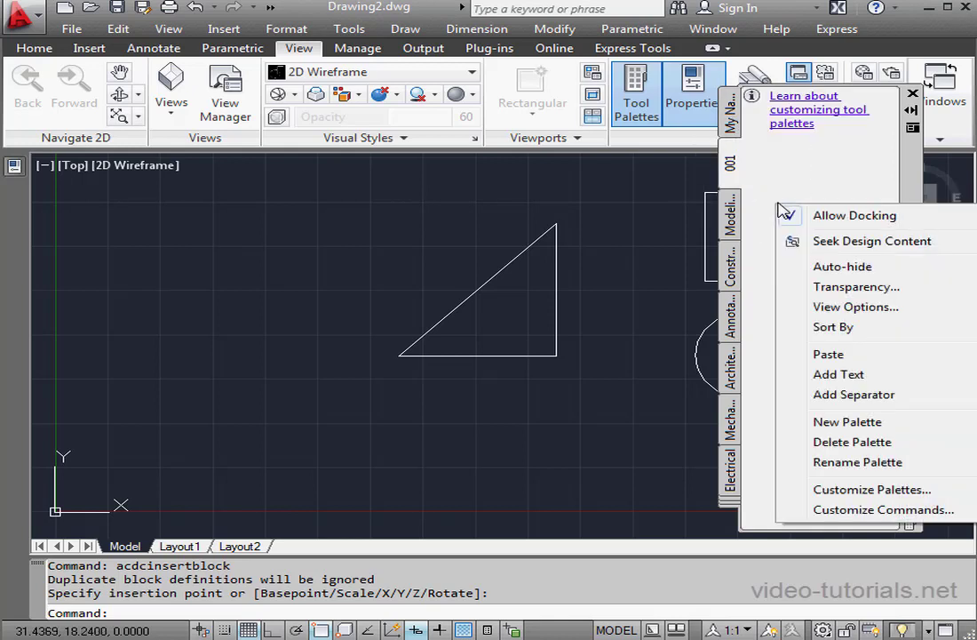
left_click(839, 354)
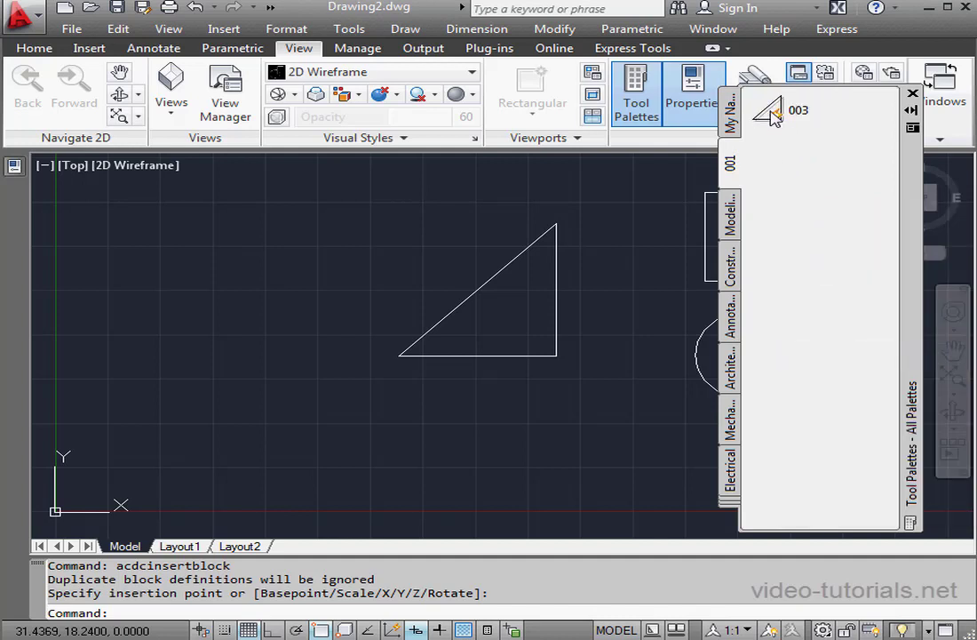
Step: Assign the circle image 00132.PNG to the 003 tool on the 001 palette, and remove that specified image again
right_click(770, 114)
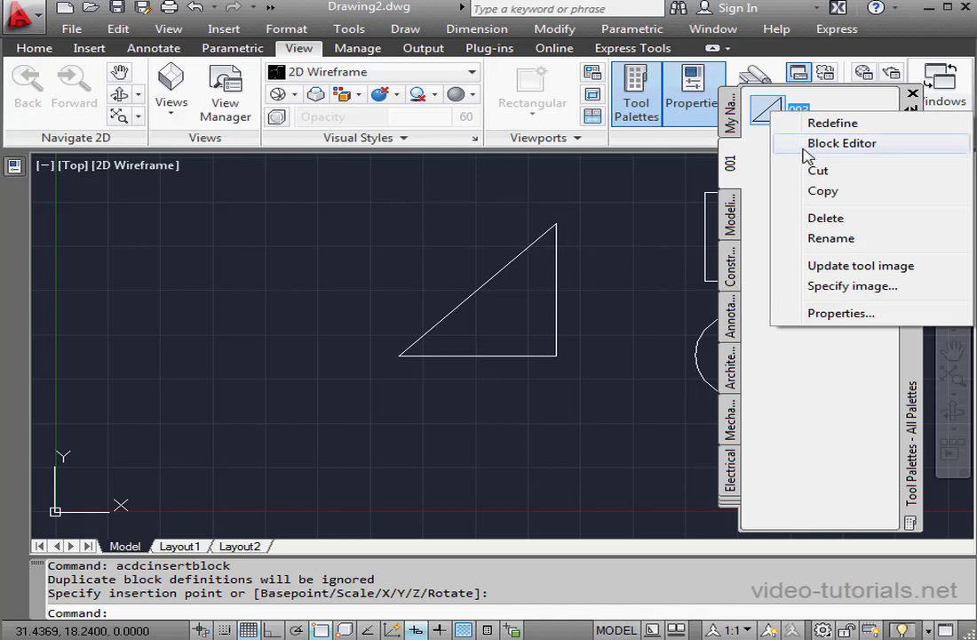
left_click(840, 286)
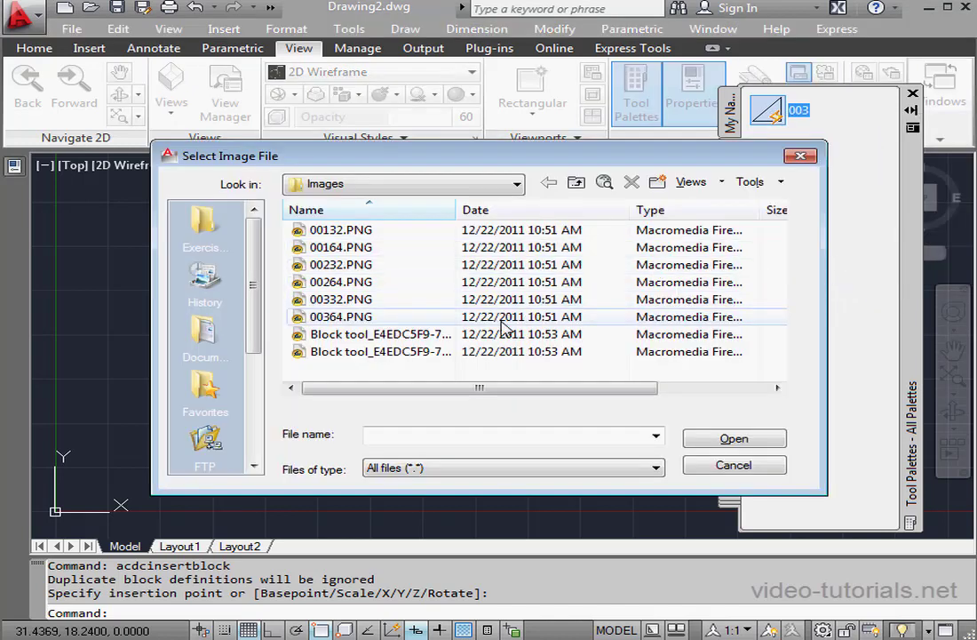
right_click(441, 373)
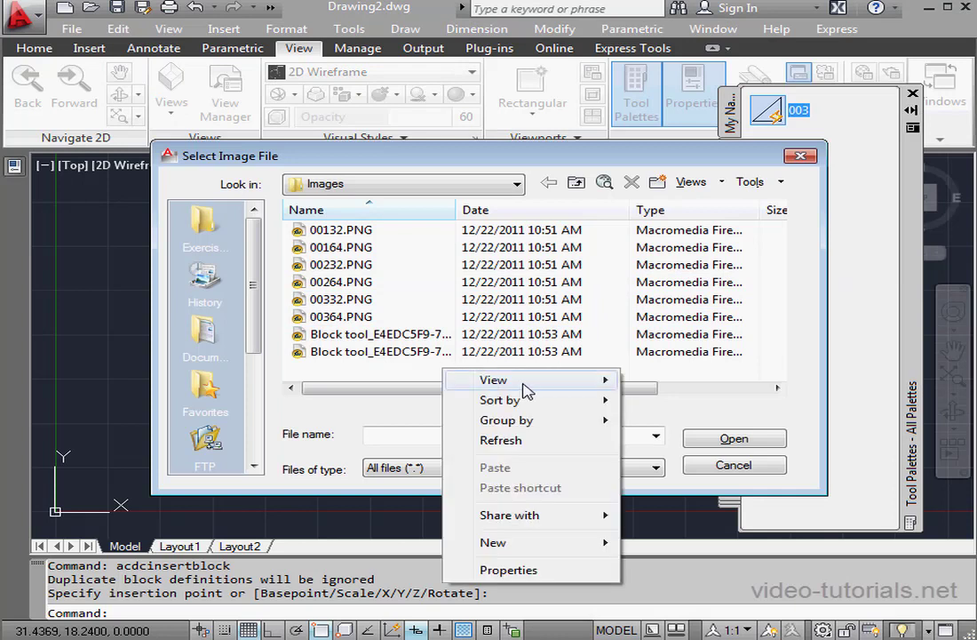
mouse_move(555, 379)
left_click(716, 441)
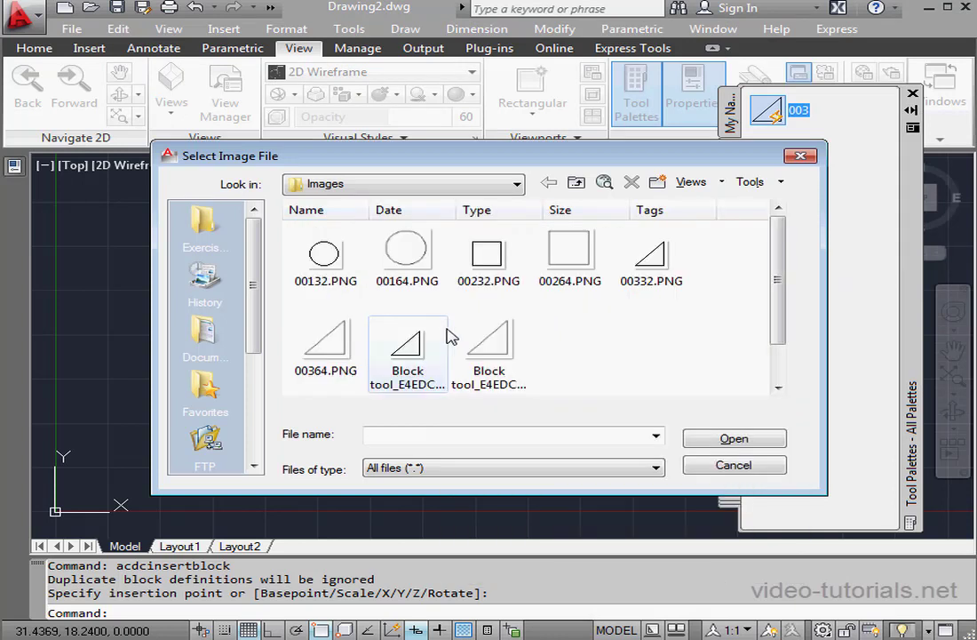
left_click(339, 257)
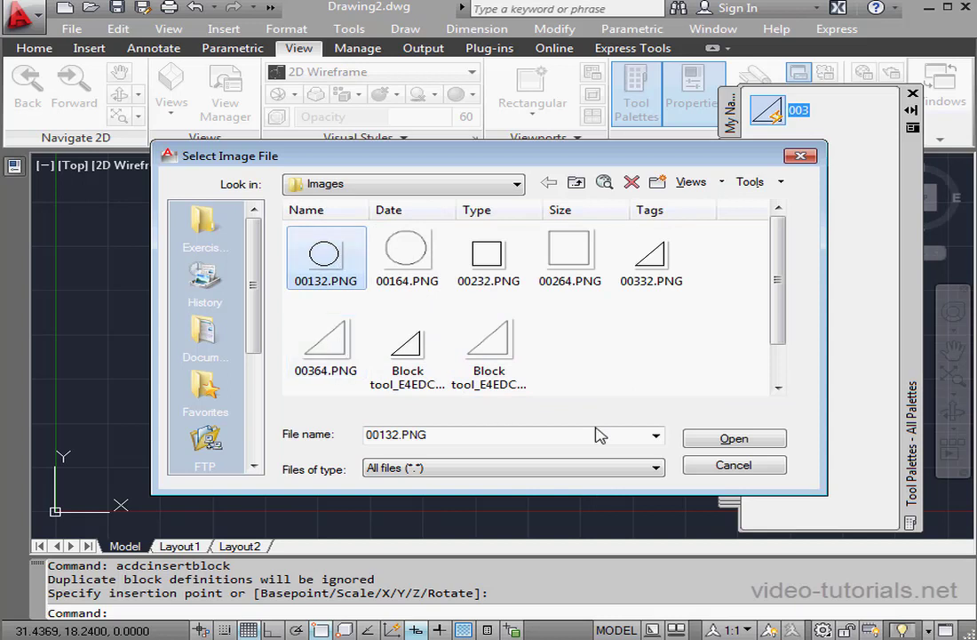
left_click(732, 440)
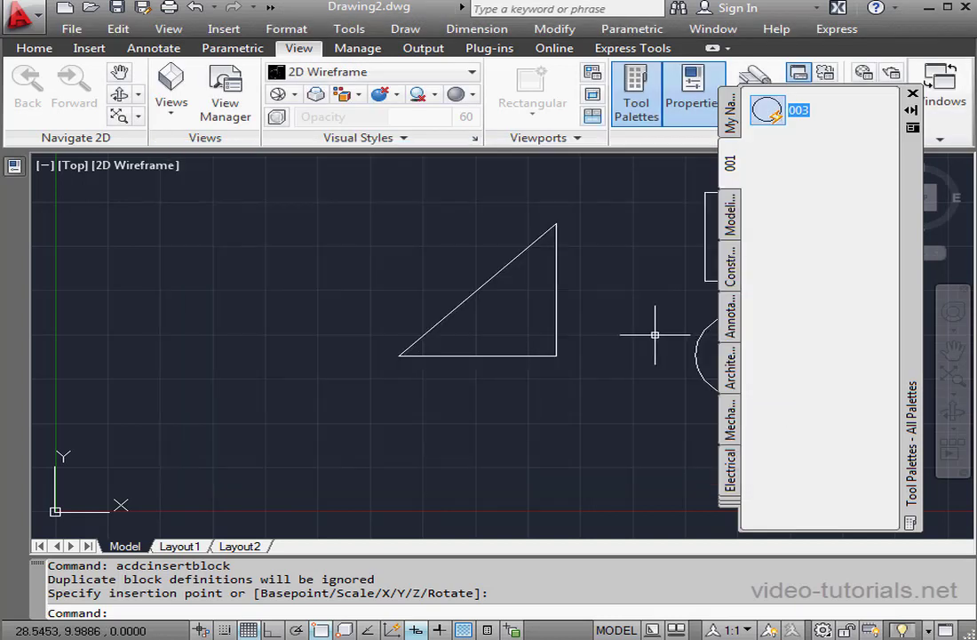
right_click(771, 111)
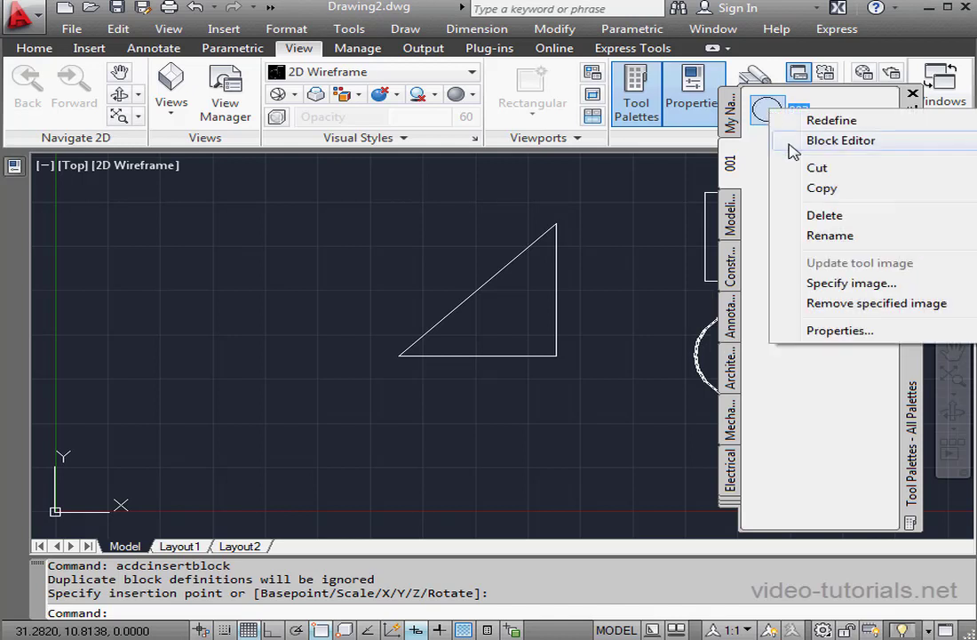
left_click(835, 303)
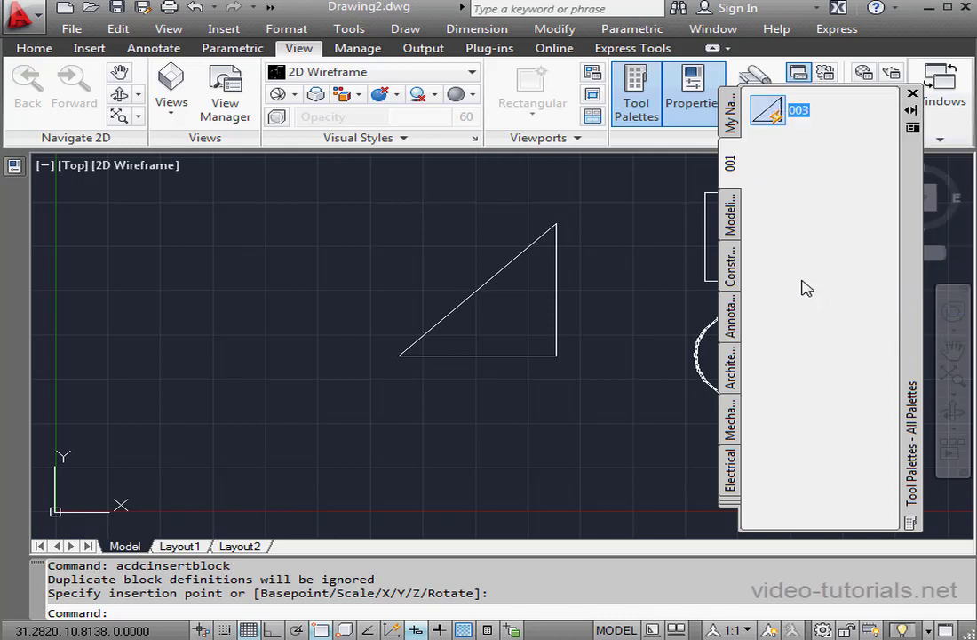
Step: Add a separator between the 002 and 003 tools on the My Name palette
left_click(731, 108)
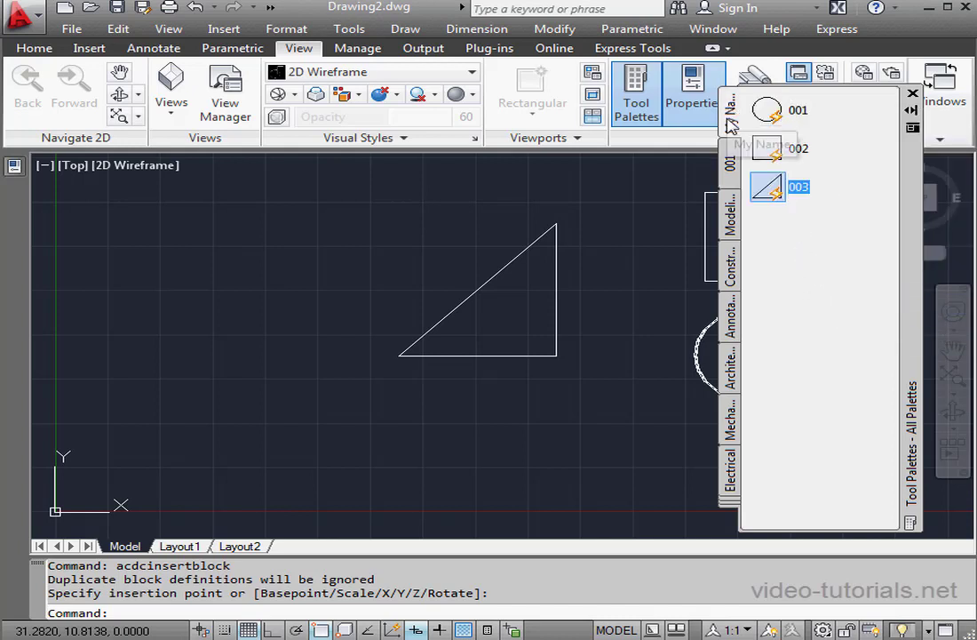
right_click(797, 169)
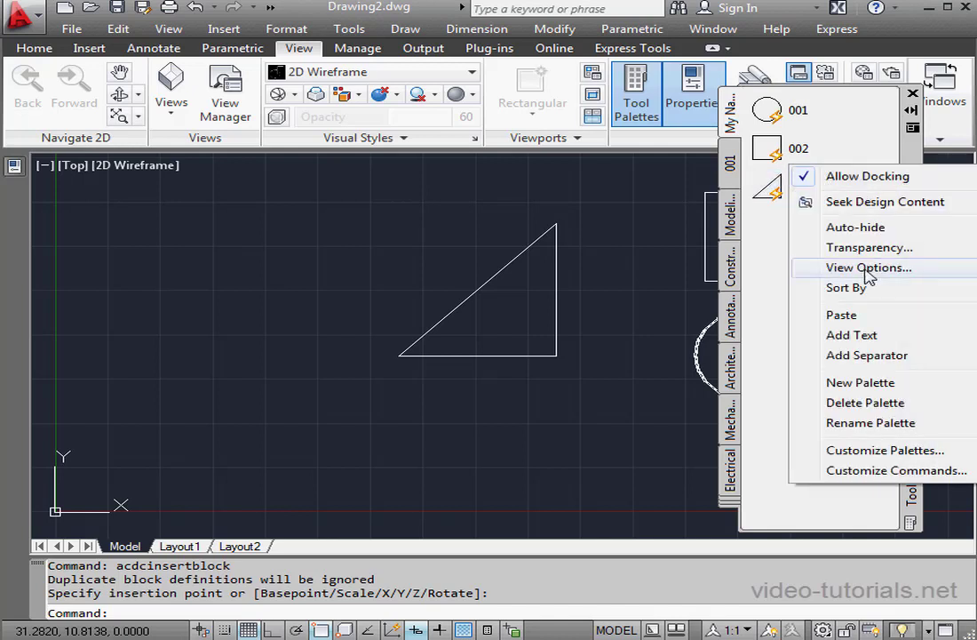
left_click(884, 356)
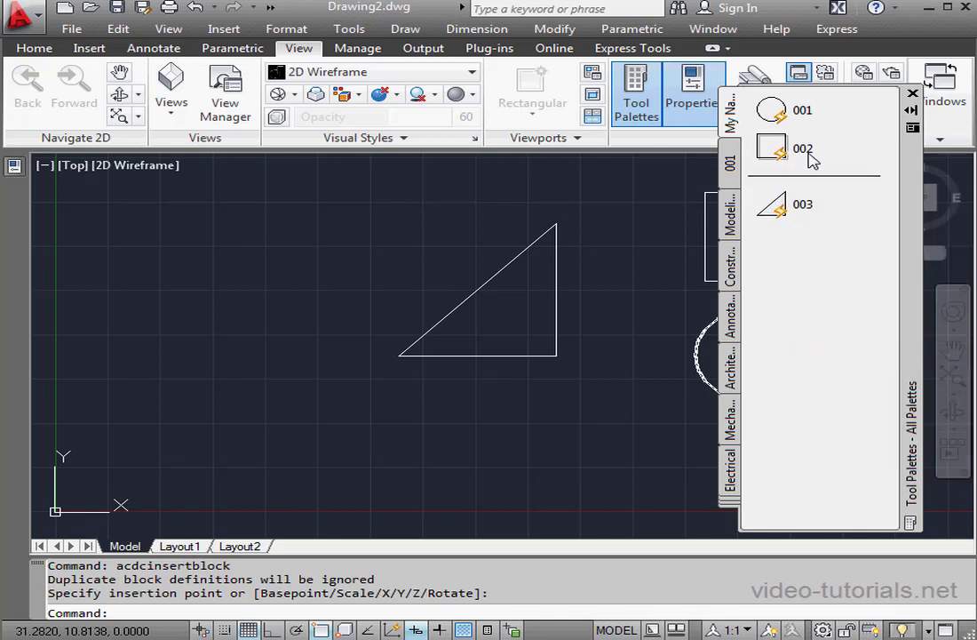
Step: Add the text label "My text" between the 001 and 002 tools on the My Name palette
right_click(789, 130)
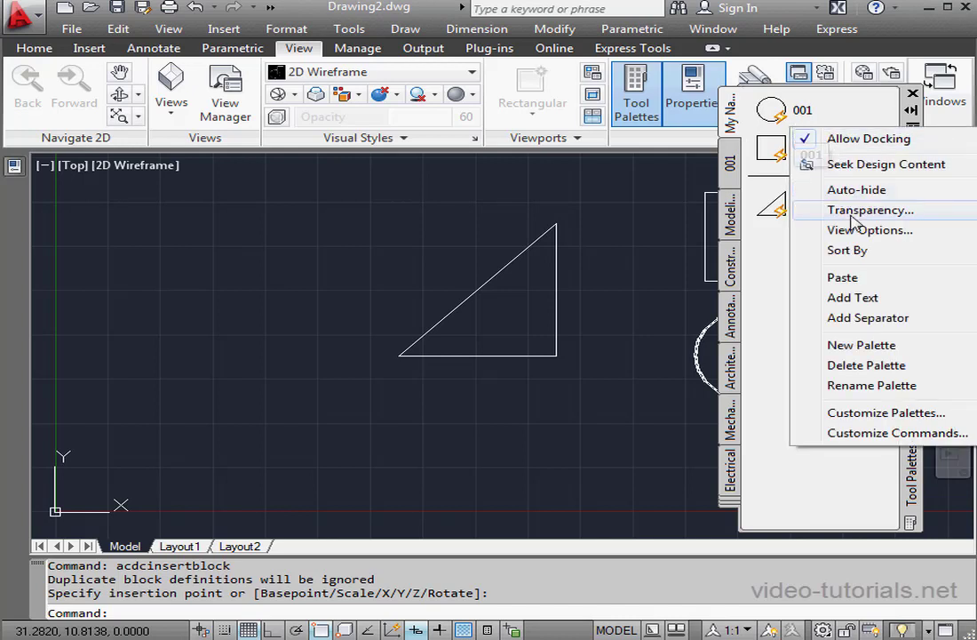
left_click(857, 299)
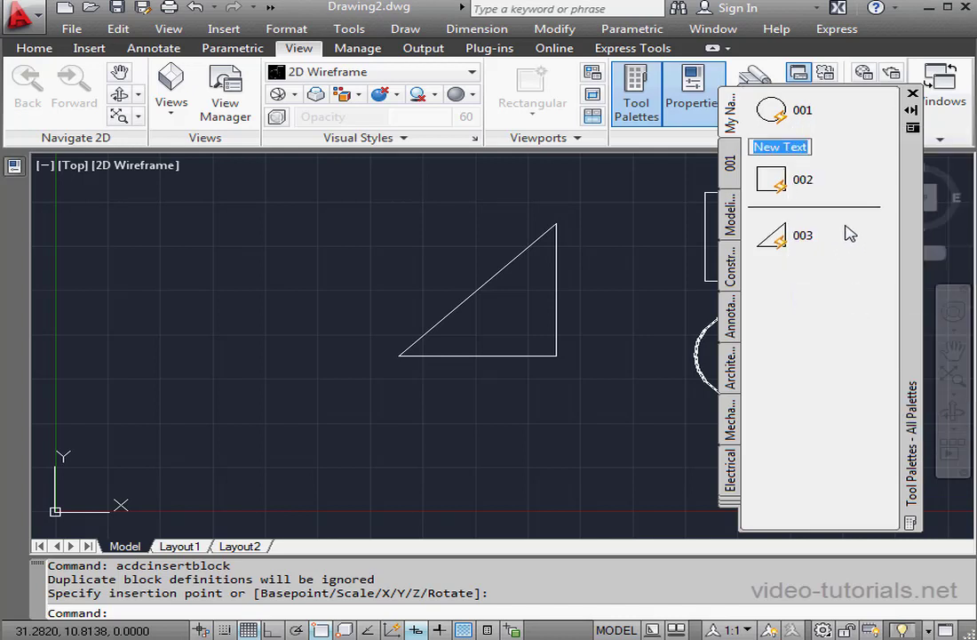
type("My")
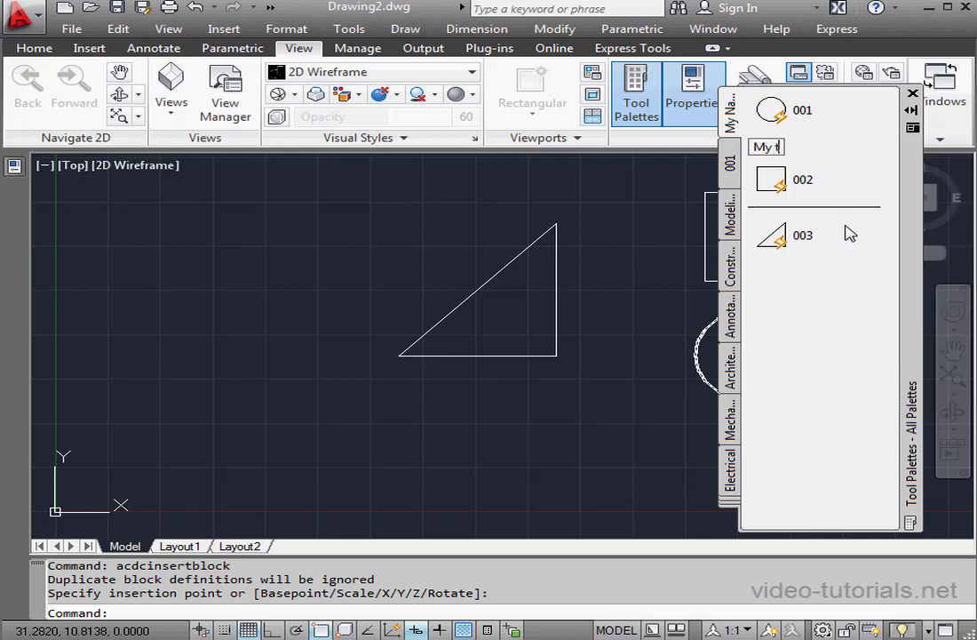
key("Return")
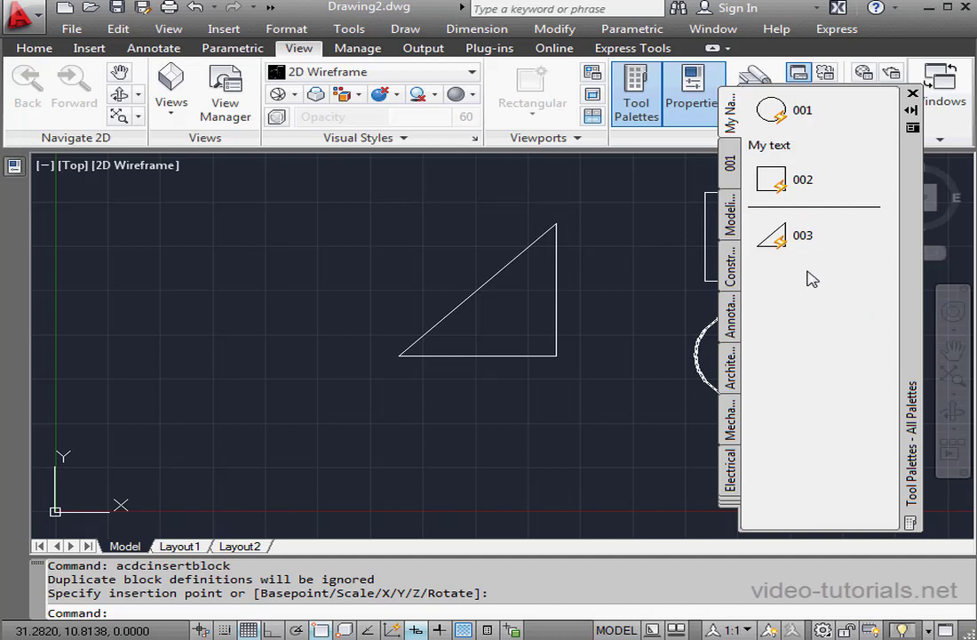
Step: Insert block 003 from the palette beside the existing triangle, and block 002 below the new triangle
left_click(776, 238)
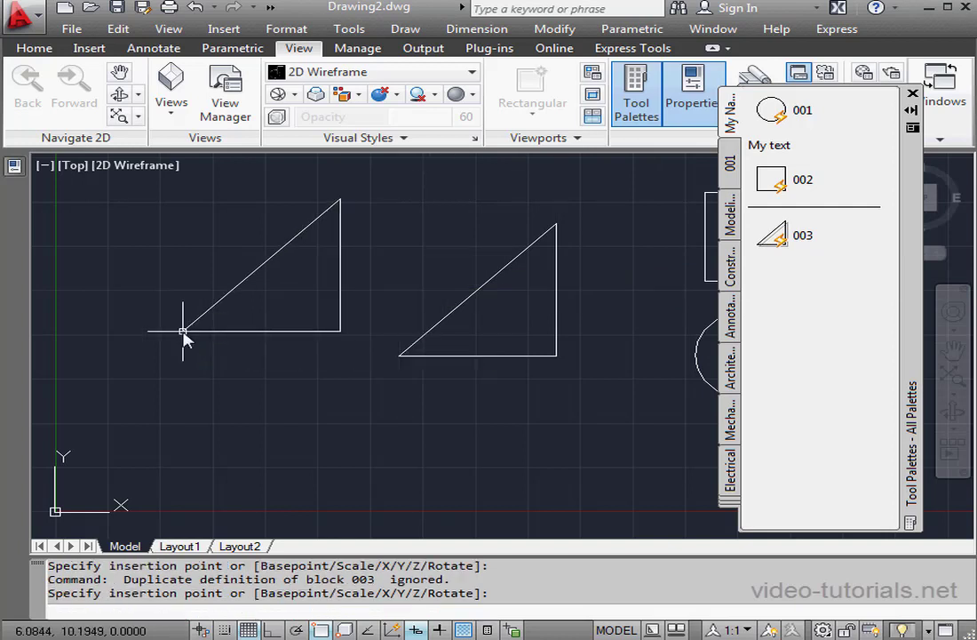
left_click(183, 331)
left_click(772, 177)
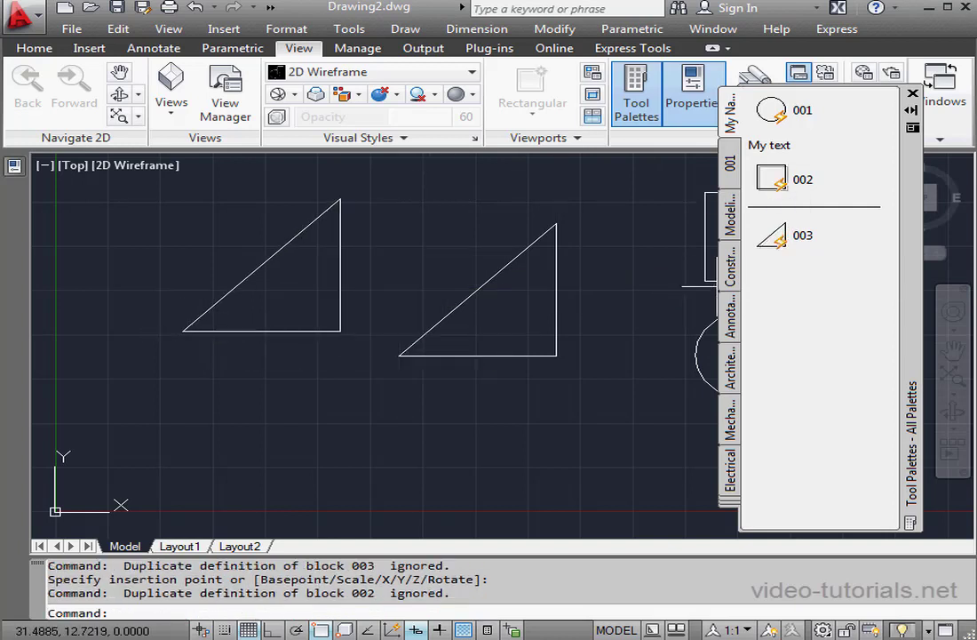
left_click(233, 448)
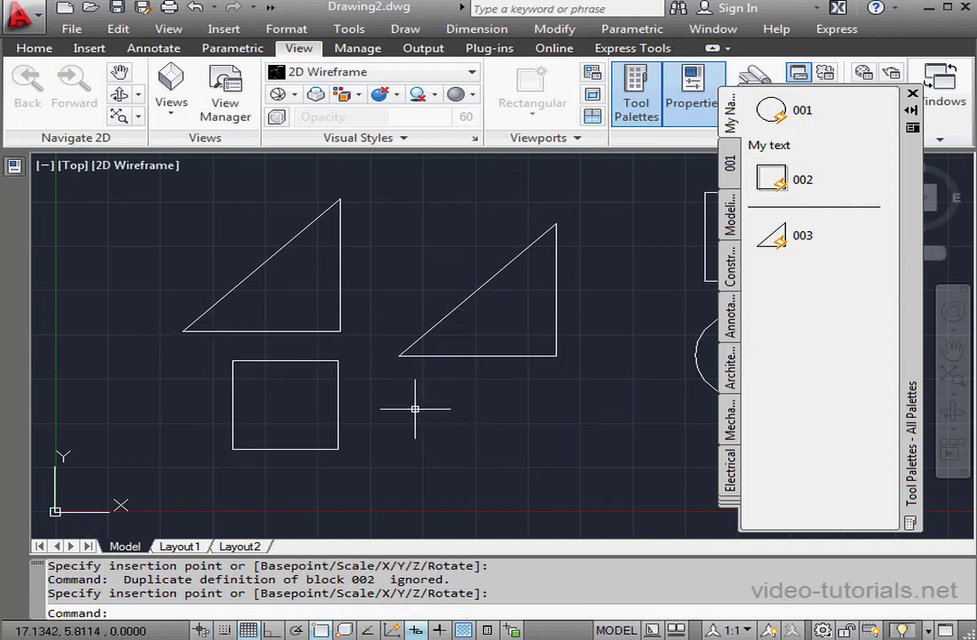
Step: Try to add the newly placed rectangle block from the unsaved drawing to the My Name palette as a tool
left_click(340, 407)
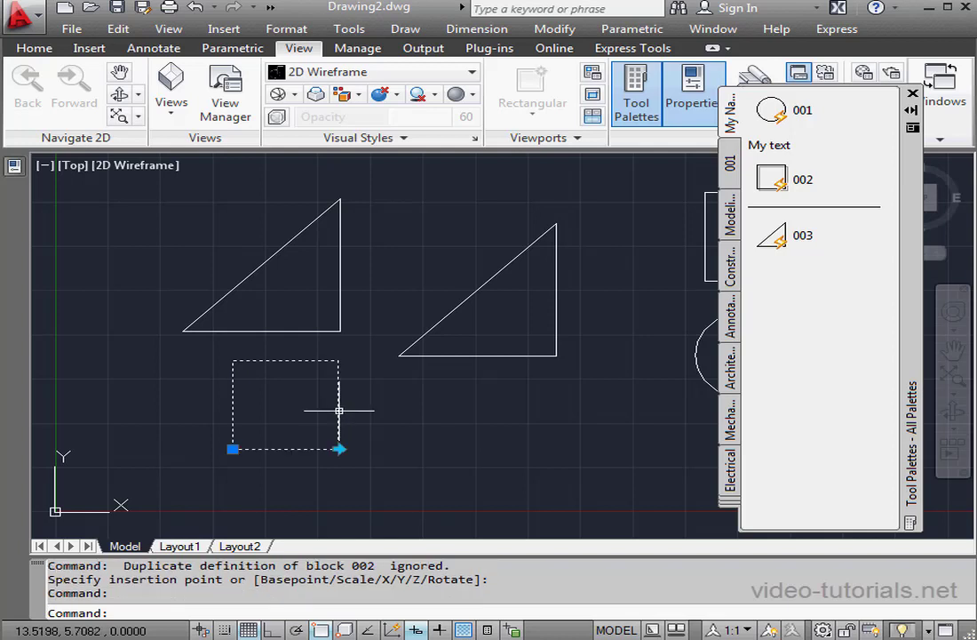
mouse_move(339, 408)
left_mouse_down()
mouse_move(465, 406)
mouse_move(847, 360)
mouse_move(816, 335)
left_mouse_up()
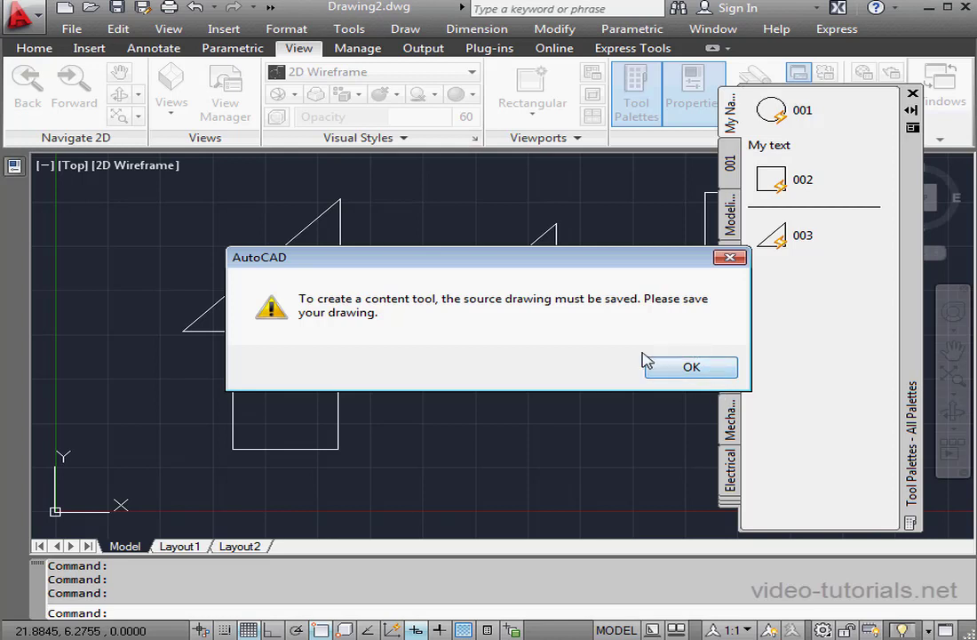
left_click(689, 369)
Step: Switch to 22.dwg and add its triangle block to the My Name palette below the existing 003 tool
left_click(713, 28)
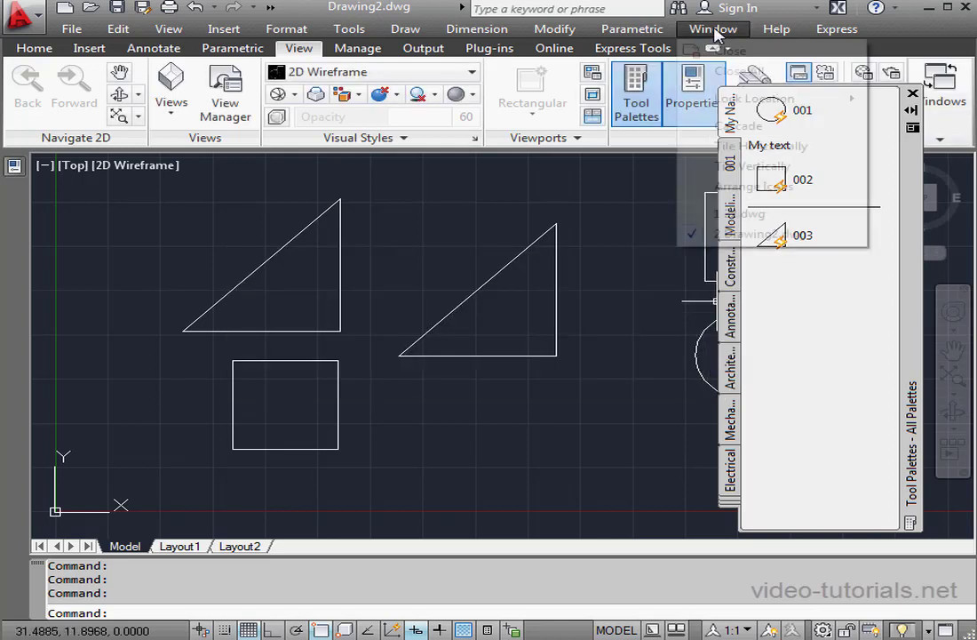
left_click(721, 213)
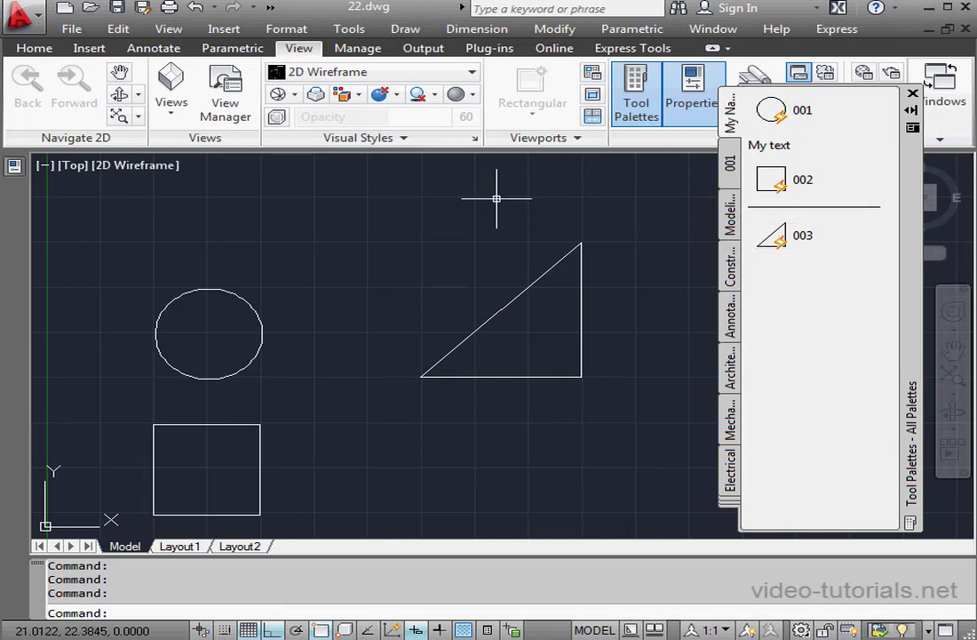
left_click(581, 344)
left_click_drag(583, 342, 824, 342)
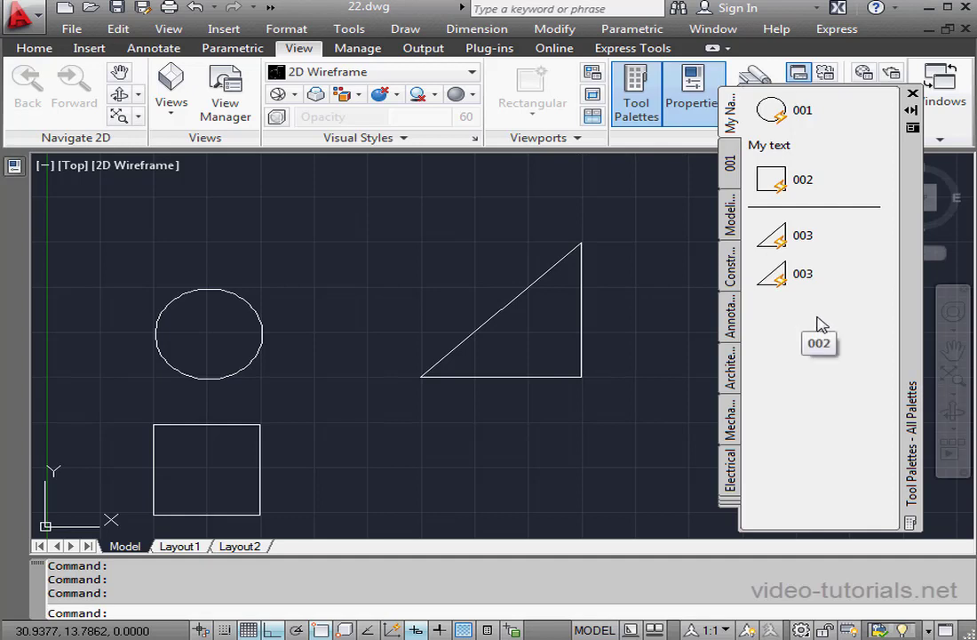
Step: Open the name of the lower 003 tool on the My Name palette for renaming and keep it as 003
right_click(773, 273)
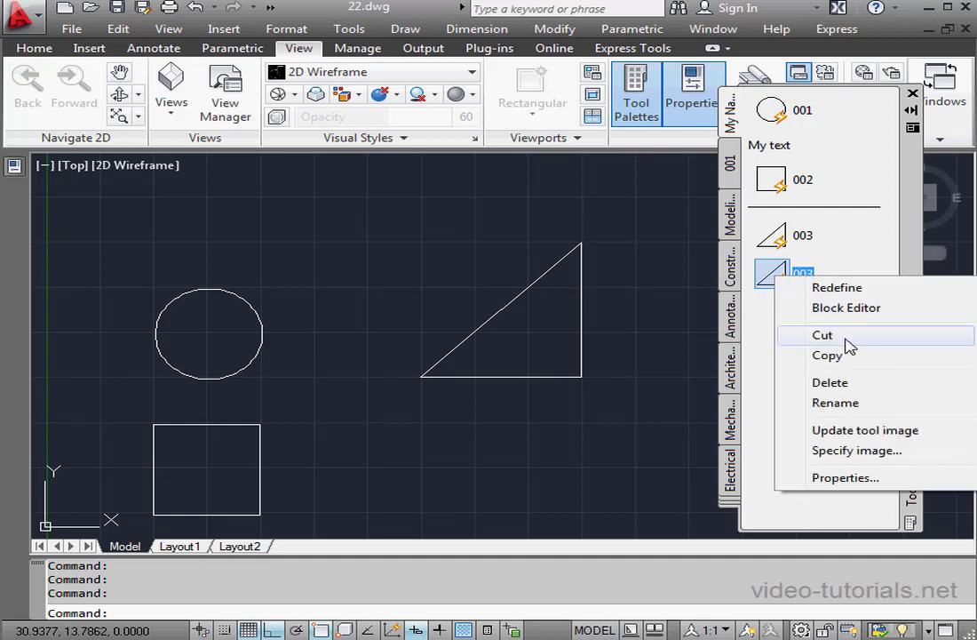
left_click(847, 404)
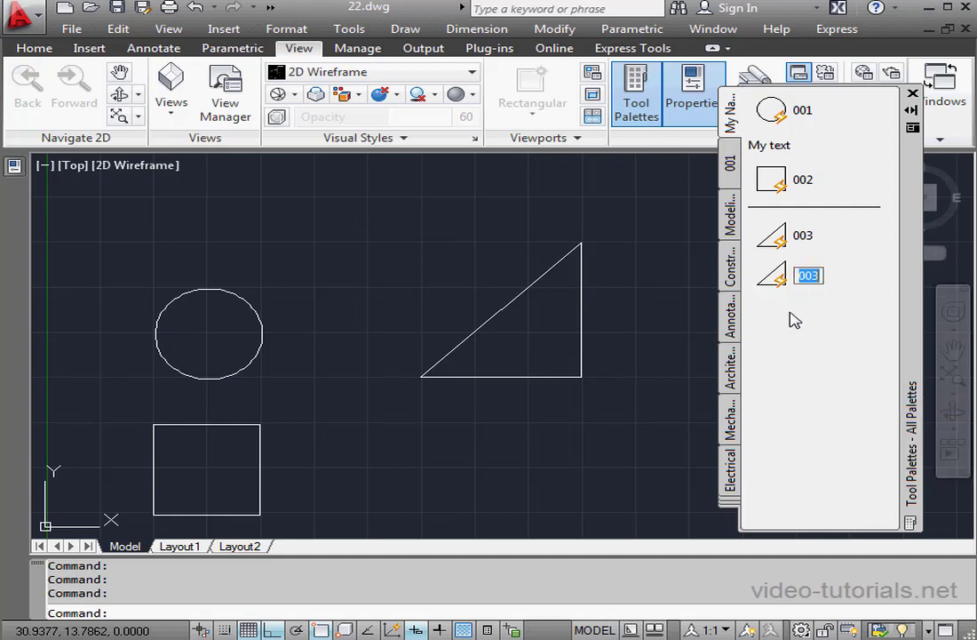
key("Return")
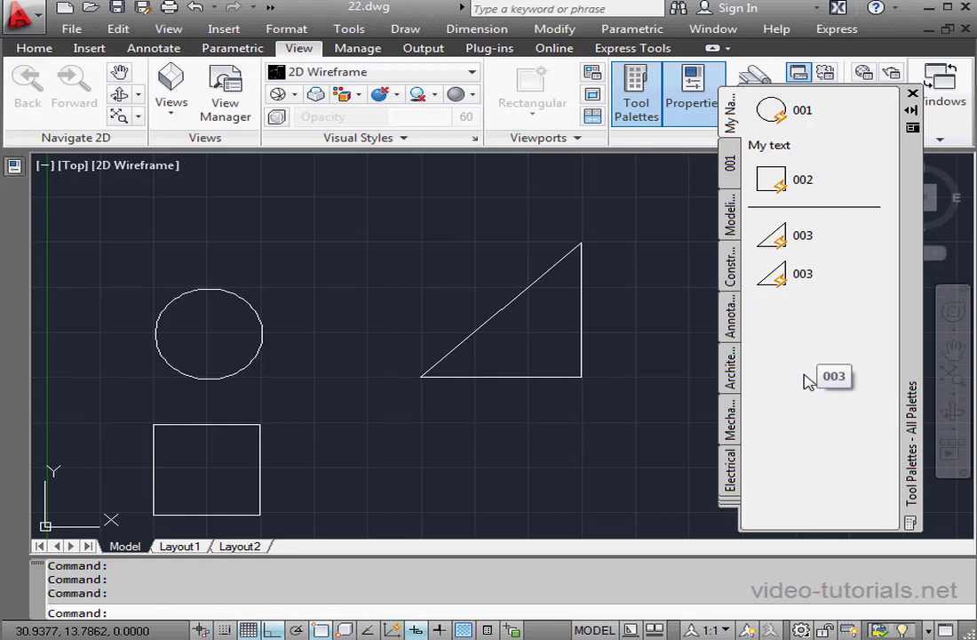